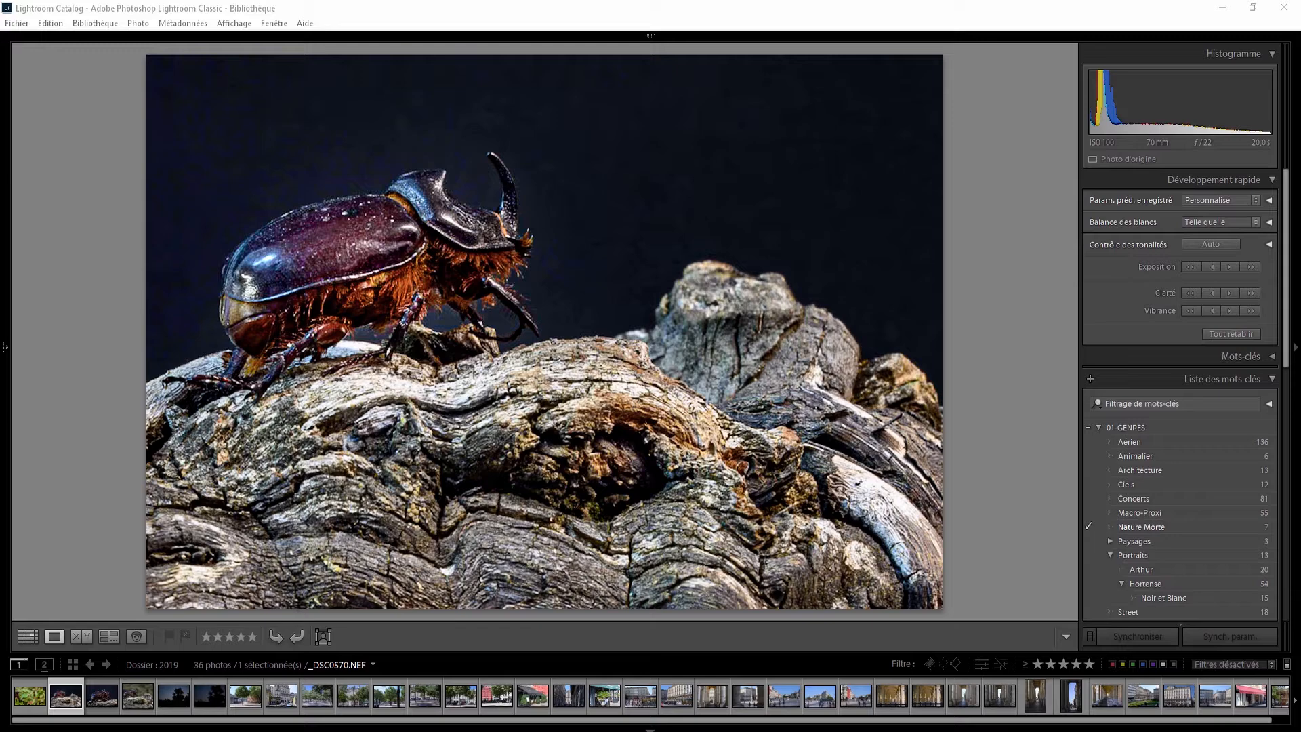
Step: Preview the leaf photo P1140015.ORF and the composite P1140015-Modifier.tif in the library, and switch to Photoshop
{"action": "left_click", "coordinate": [30, 703]}
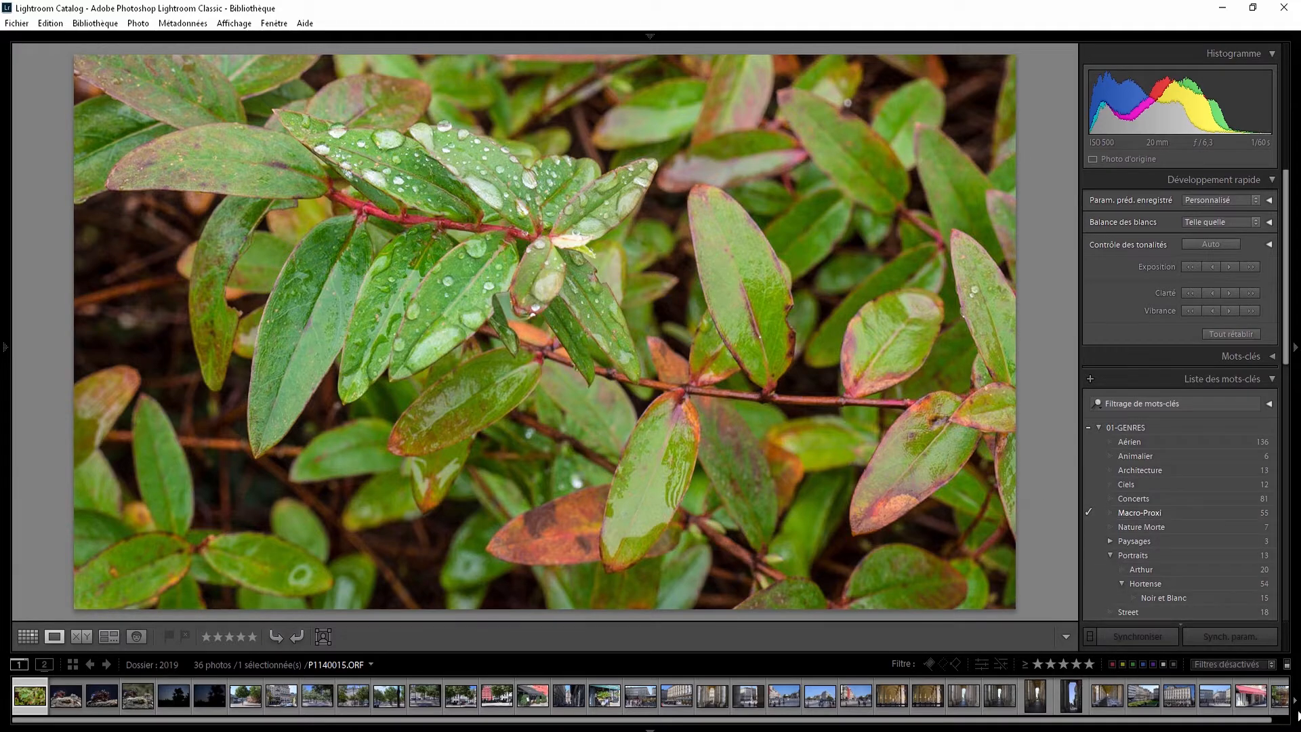
{"action": "left_click", "coordinate": [138, 698]}
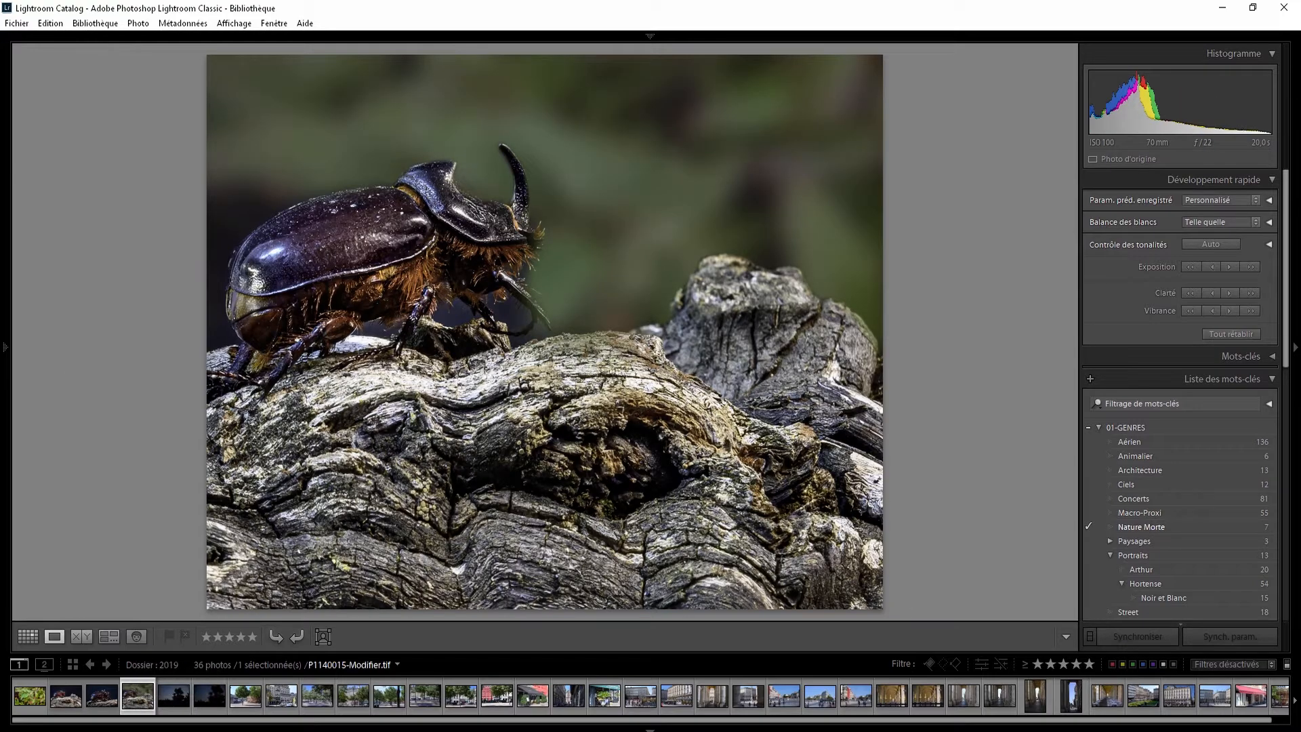
{"action": "key", "text": "alt+Tab"}
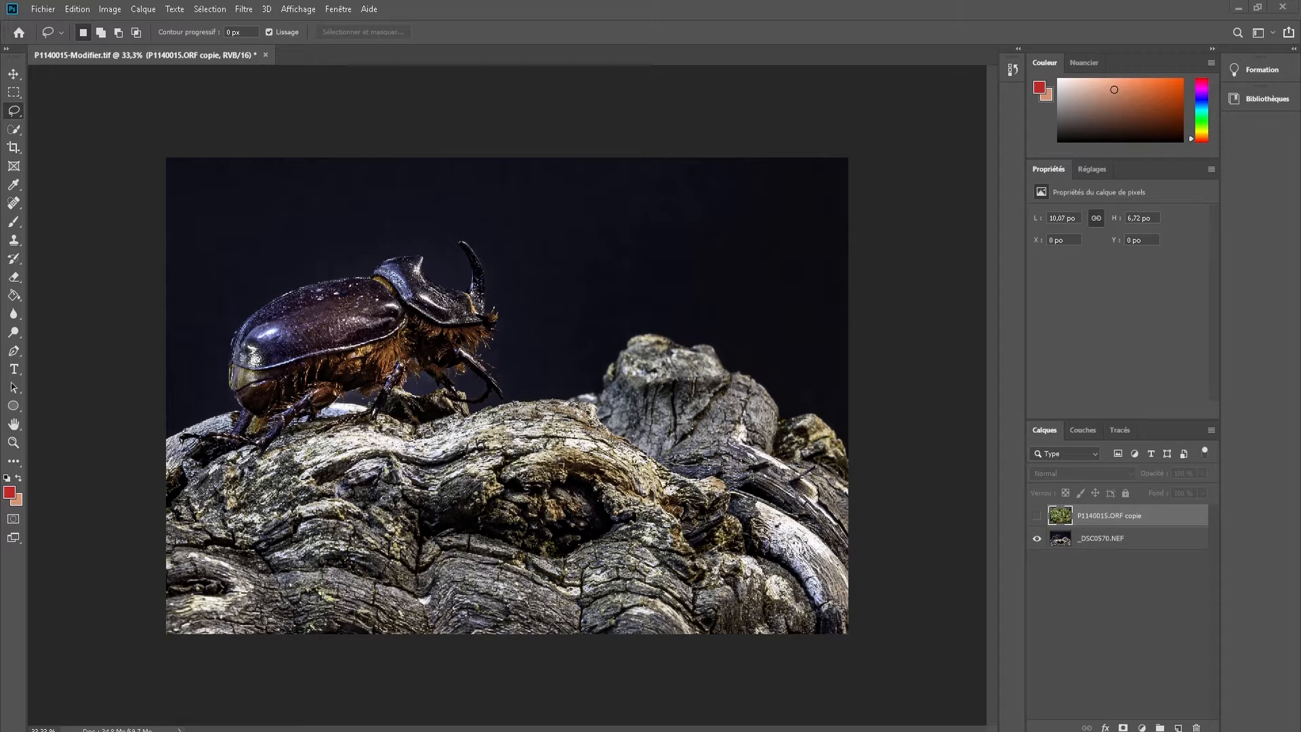
Step: Show the P1140015.ORF copie leaf layer, select it and add a layer mask to it
{"action": "left_click", "coordinate": [1037, 517]}
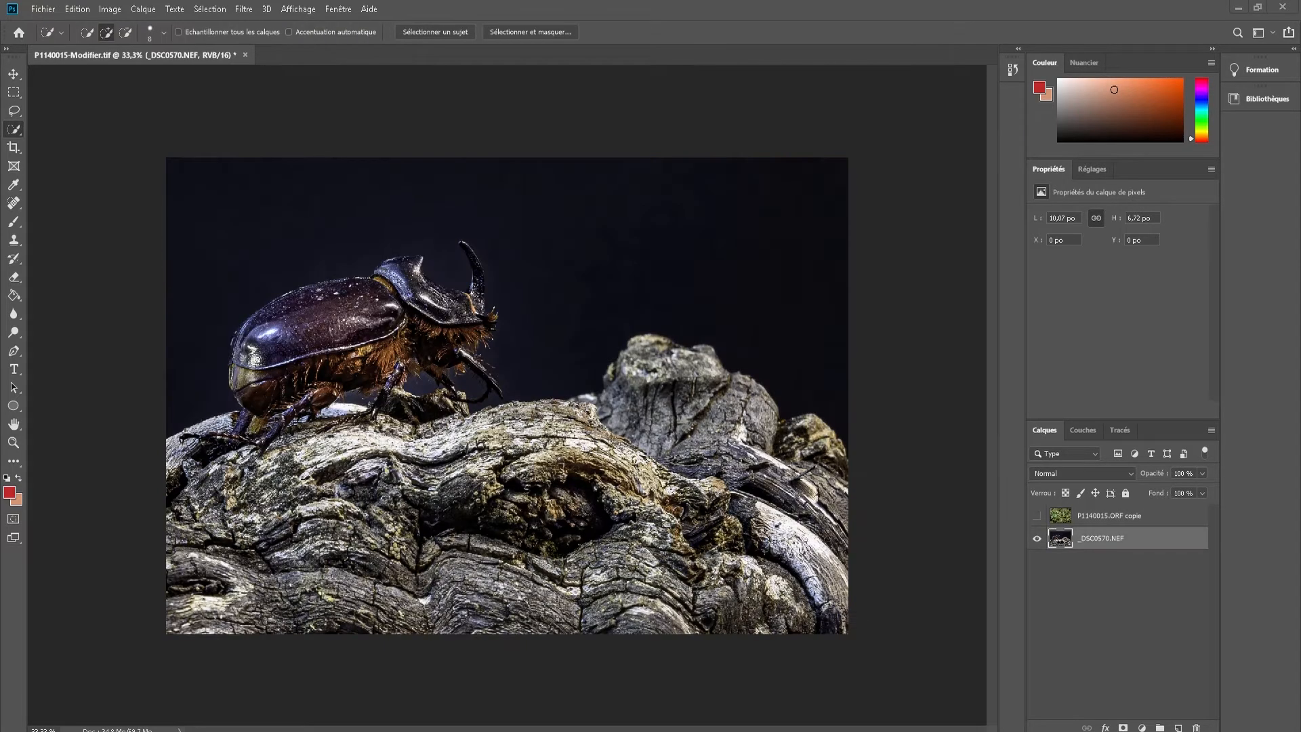
{"action": "left_click", "coordinate": [1038, 516]}
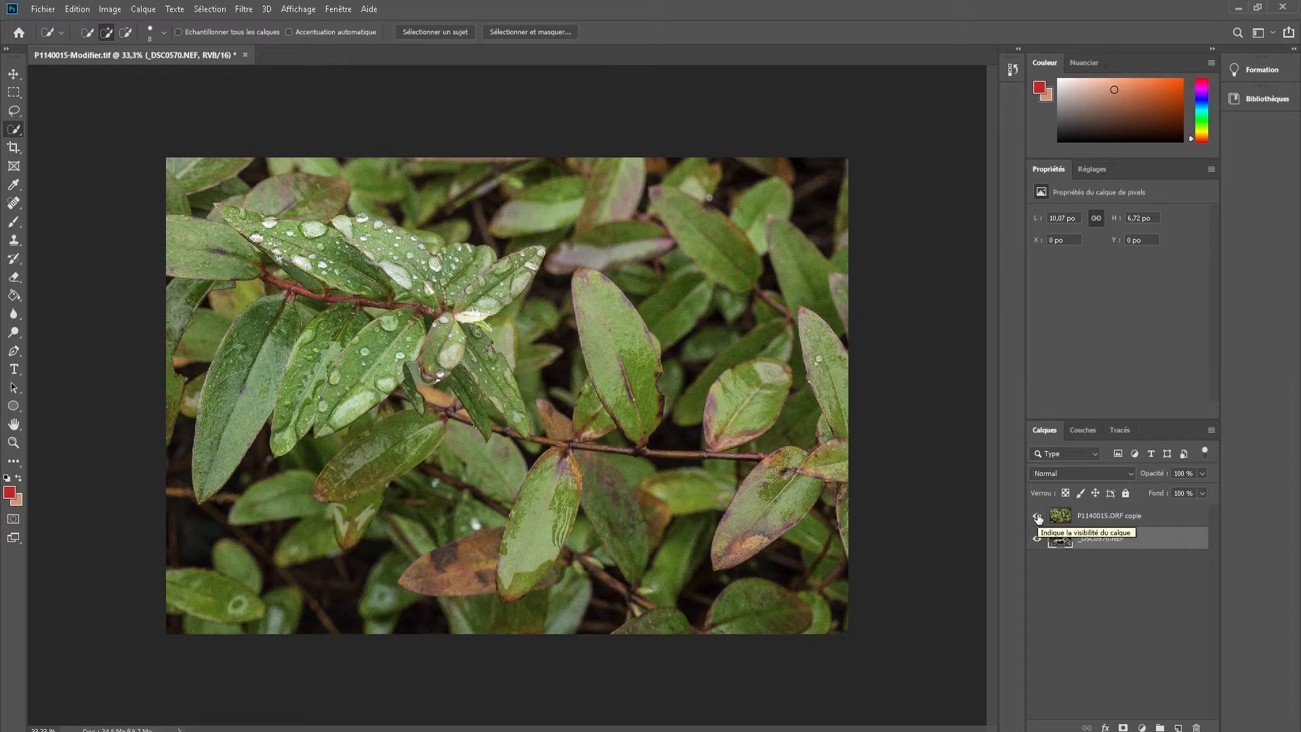
{"action": "left_click", "coordinate": [1061, 519]}
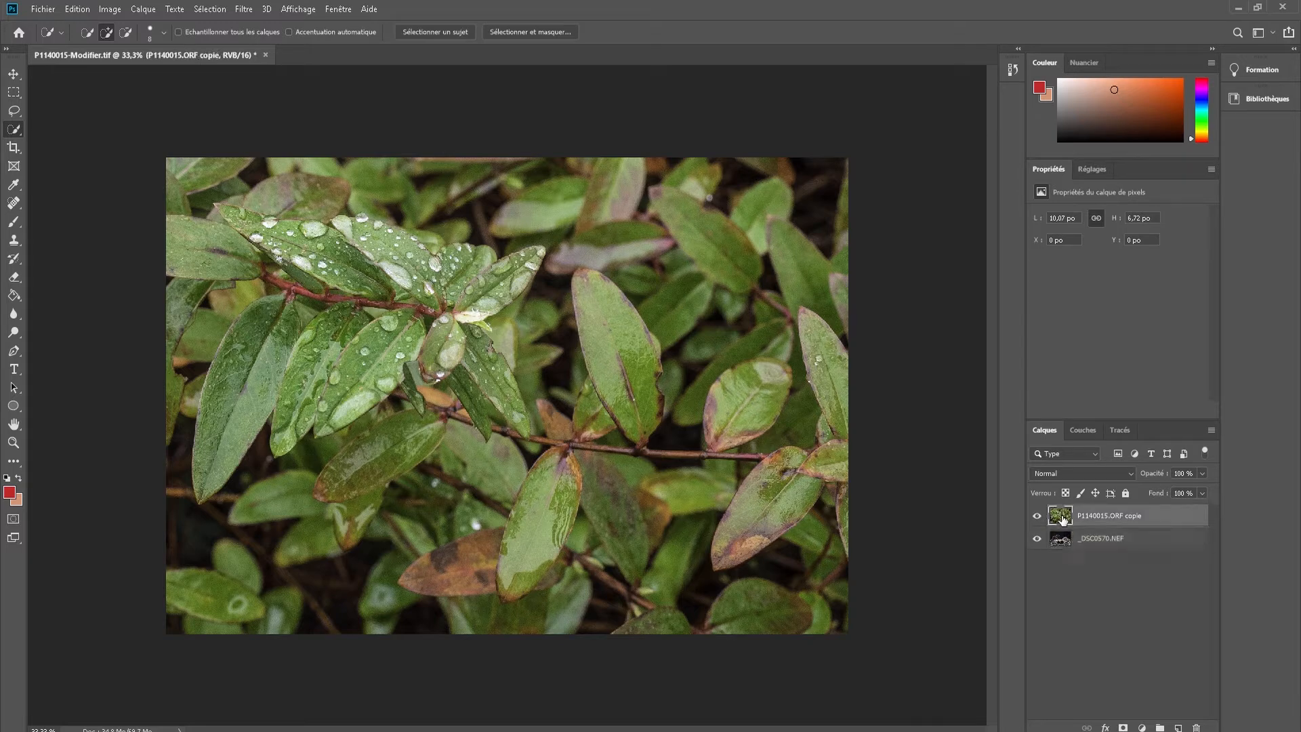
{"action": "left_click_drag", "start_coordinate": [1062, 519], "coordinate": [1122, 727]}
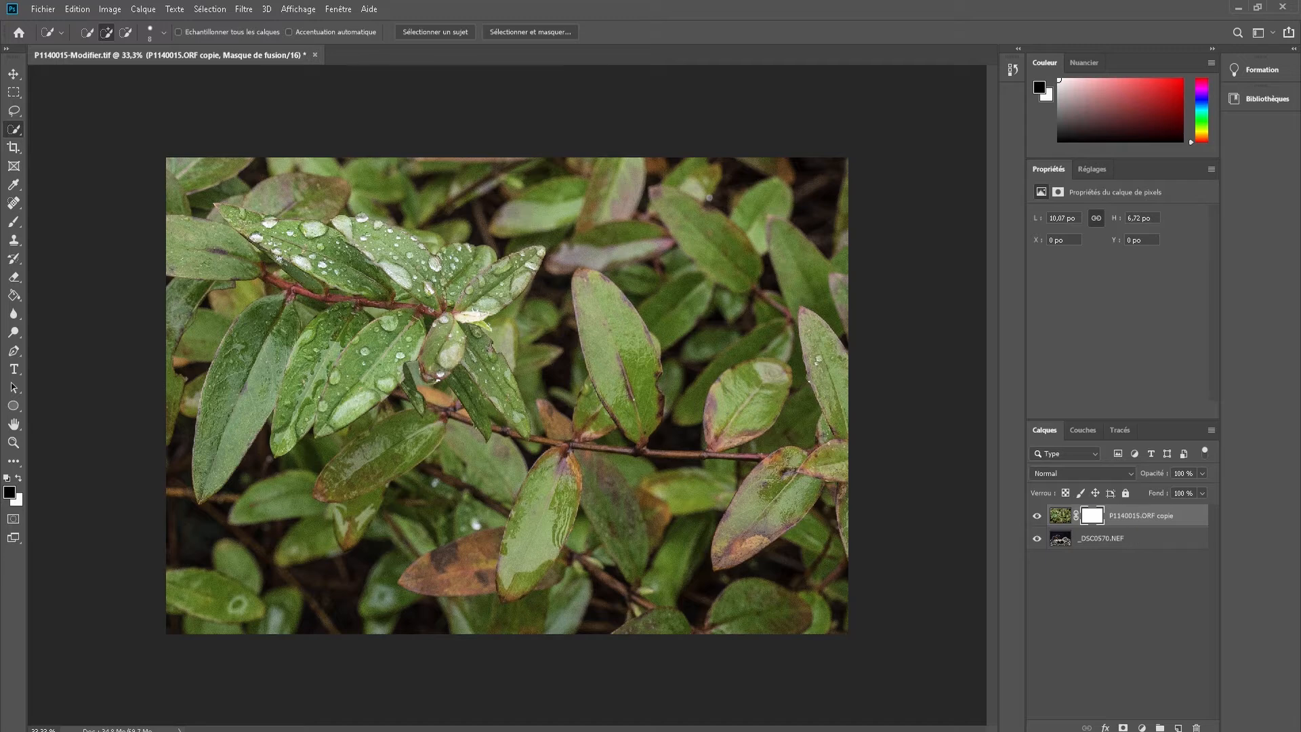
Step: Paint black on the leaf layer's mask with the Brush tool to reveal the wood across the lower half of the image
{"action": "key", "text": "m"}
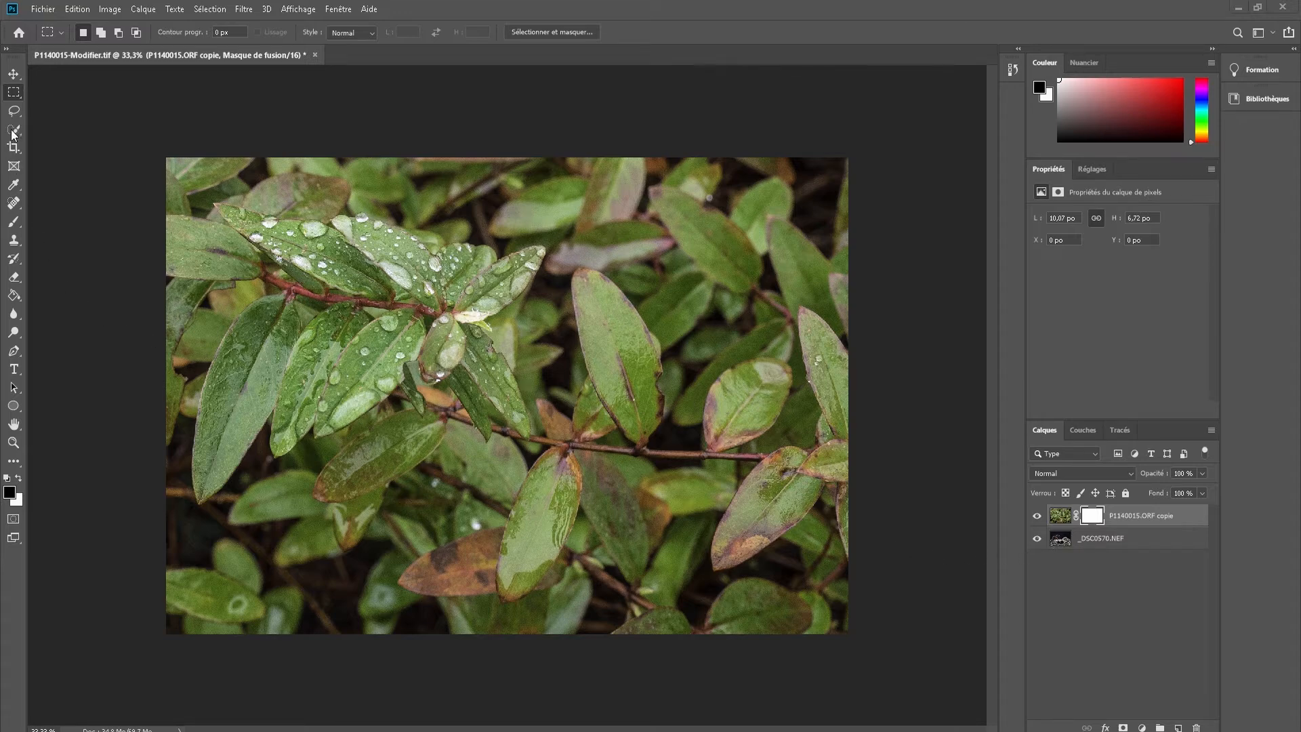
{"action": "left_click", "coordinate": [14, 222]}
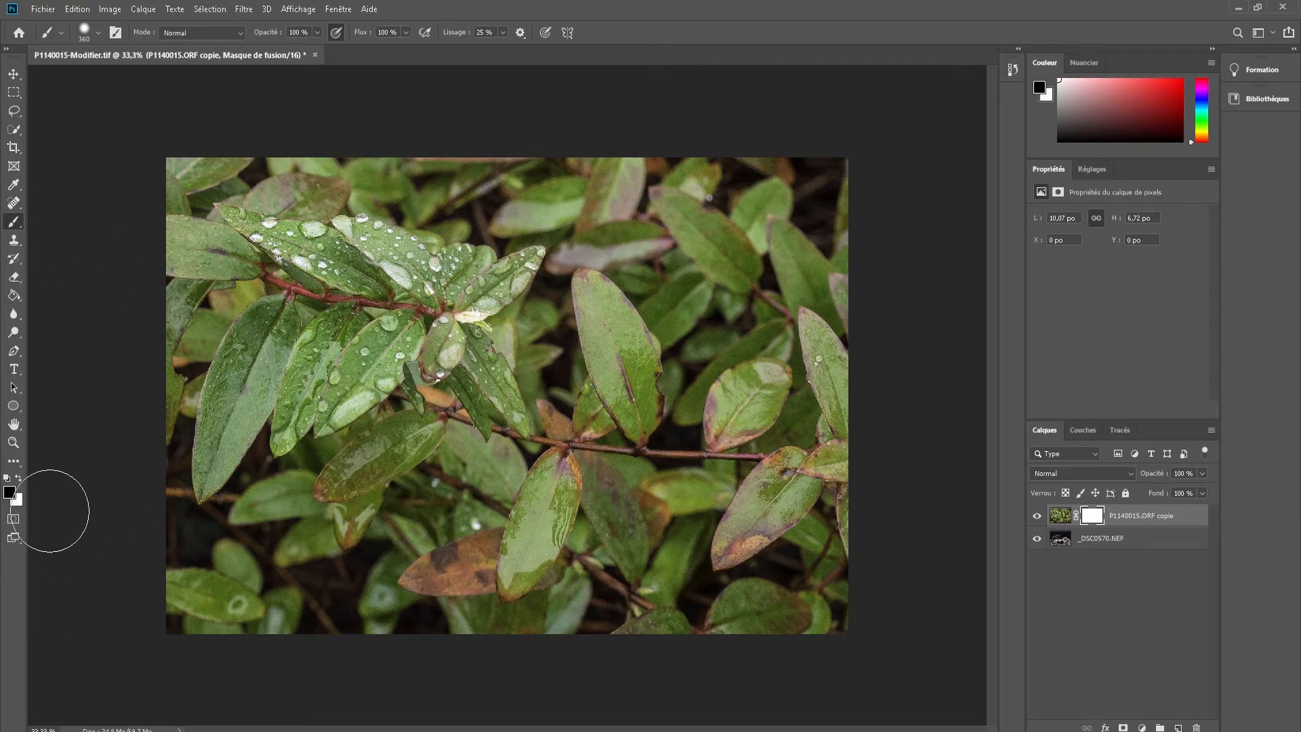
{"action": "mouse_move", "coordinate": [237, 437]}
{"action": "left_mouse_down"}
{"action": "mouse_move", "coordinate": [338, 449]}
{"action": "mouse_move", "coordinate": [399, 413]}
{"action": "mouse_move", "coordinate": [318, 475]}
{"action": "mouse_move", "coordinate": [217, 477]}
{"action": "mouse_move", "coordinate": [196, 582]}
{"action": "mouse_move", "coordinate": [210, 623]}
{"action": "mouse_move", "coordinate": [342, 618]}
{"action": "mouse_move", "coordinate": [433, 583]}
{"action": "mouse_move", "coordinate": [257, 535]}
{"action": "mouse_move", "coordinate": [376, 498]}
{"action": "mouse_move", "coordinate": [403, 441]}
{"action": "mouse_move", "coordinate": [305, 420]}
{"action": "mouse_move", "coordinate": [196, 460]}
{"action": "mouse_move", "coordinate": [488, 474]}
{"action": "mouse_move", "coordinate": [434, 447]}
{"action": "mouse_move", "coordinate": [461, 576]}
{"action": "mouse_move", "coordinate": [589, 643]}
{"action": "mouse_move", "coordinate": [597, 597]}
{"action": "mouse_move", "coordinate": [900, 624]}
{"action": "mouse_move", "coordinate": [828, 594]}
{"action": "mouse_move", "coordinate": [840, 501]}
{"action": "mouse_move", "coordinate": [758, 474]}
{"action": "mouse_move", "coordinate": [474, 488]}
{"action": "mouse_move", "coordinate": [625, 600]}
{"action": "mouse_move", "coordinate": [738, 569]}
{"action": "mouse_move", "coordinate": [542, 535]}
{"action": "mouse_move", "coordinate": [486, 510]}
{"action": "left_mouse_up"}
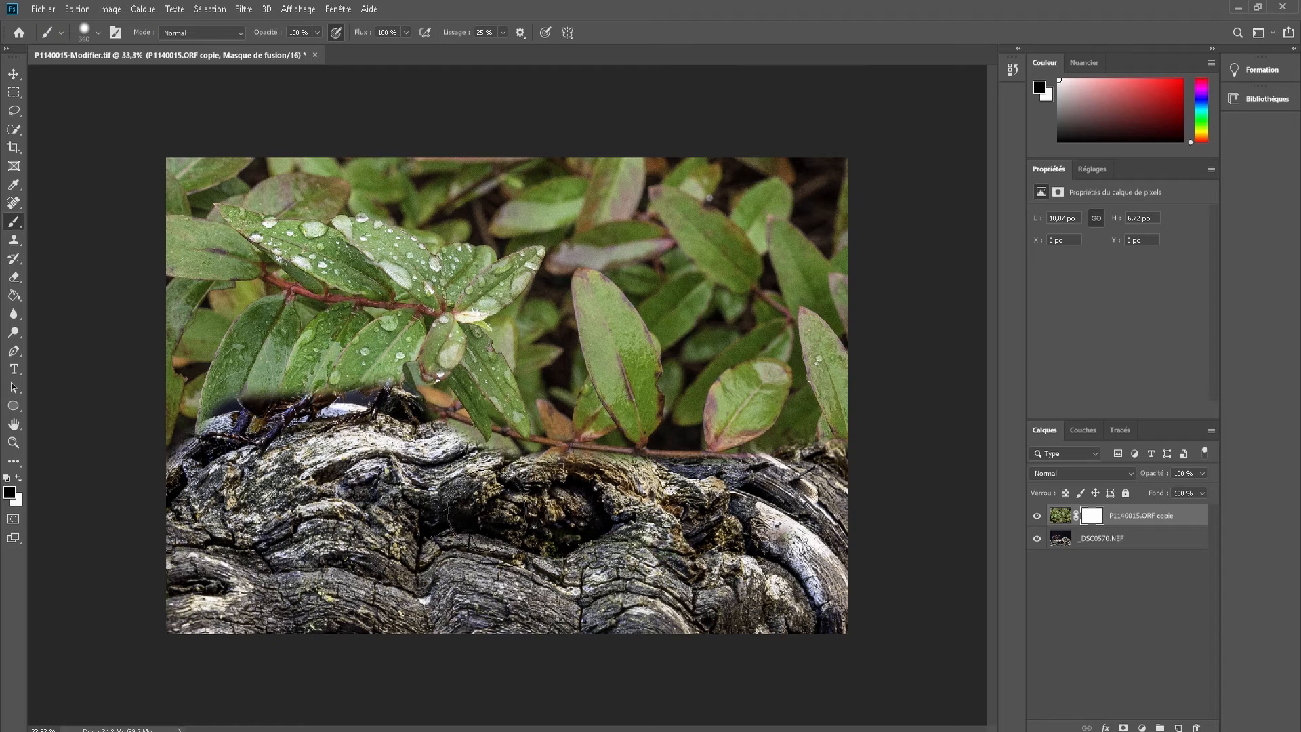
Step: Lower the leaf layer's opacity to 49% and paint black on its mask over the wood's upper parts and the beetle's body
{"action": "left_click", "coordinate": [1202, 494]}
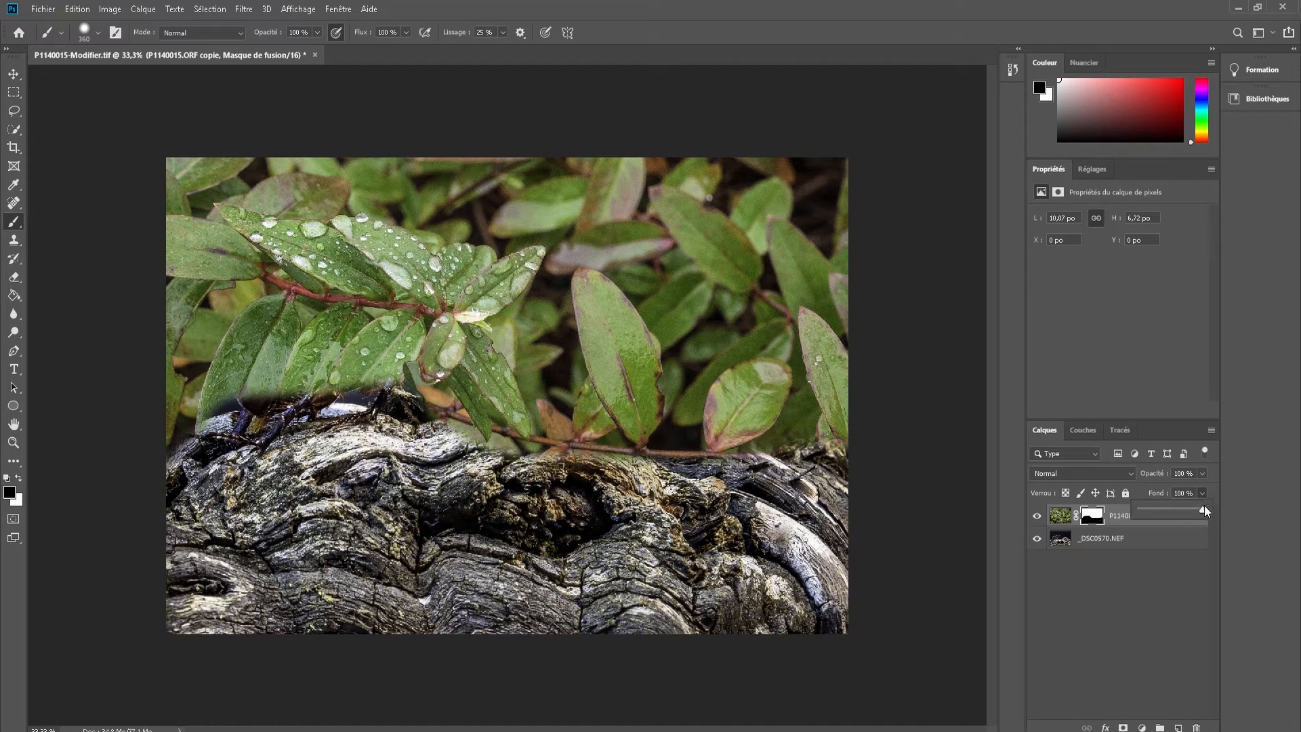
{"action": "left_click", "coordinate": [1203, 474]}
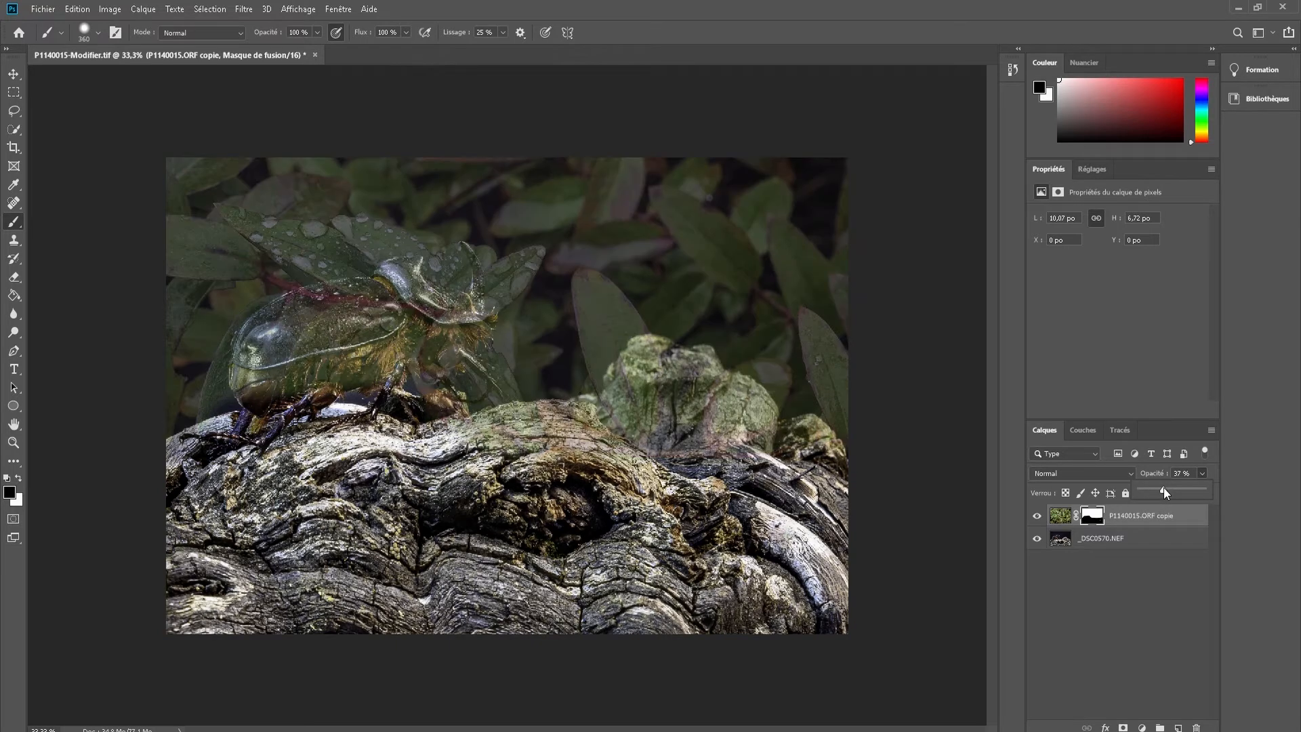
{"action": "left_click_drag", "start_coordinate": [1168, 486], "coordinate": [1168, 485]}
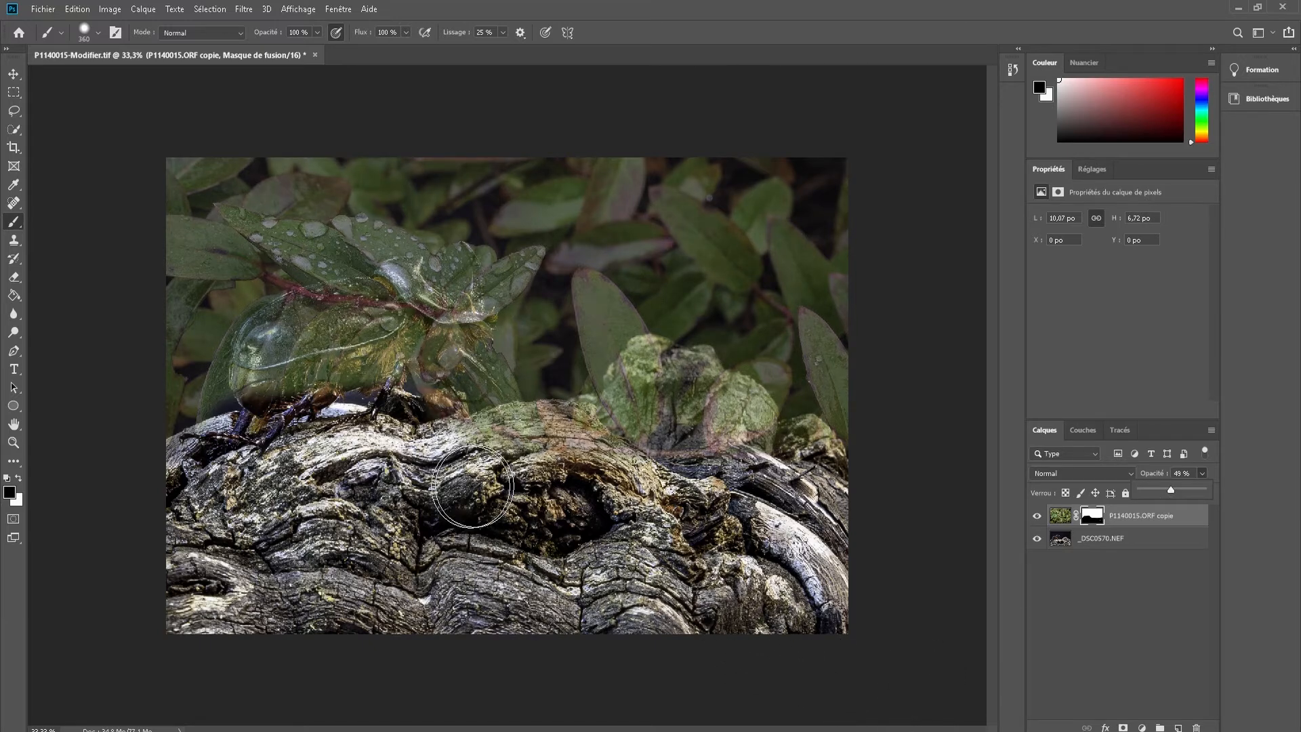
{"action": "left_click", "coordinate": [474, 462]}
{"action": "mouse_move", "coordinate": [474, 463]}
{"action": "left_mouse_down"}
{"action": "mouse_move", "coordinate": [623, 400]}
{"action": "mouse_move", "coordinate": [644, 376]}
{"action": "mouse_move", "coordinate": [792, 447]}
{"action": "mouse_move", "coordinate": [799, 501]}
{"action": "mouse_move", "coordinate": [724, 527]}
{"action": "mouse_move", "coordinate": [719, 413]}
{"action": "mouse_move", "coordinate": [690, 383]}
{"action": "mouse_move", "coordinate": [750, 439]}
{"action": "mouse_move", "coordinate": [523, 514]}
{"action": "left_mouse_up"}
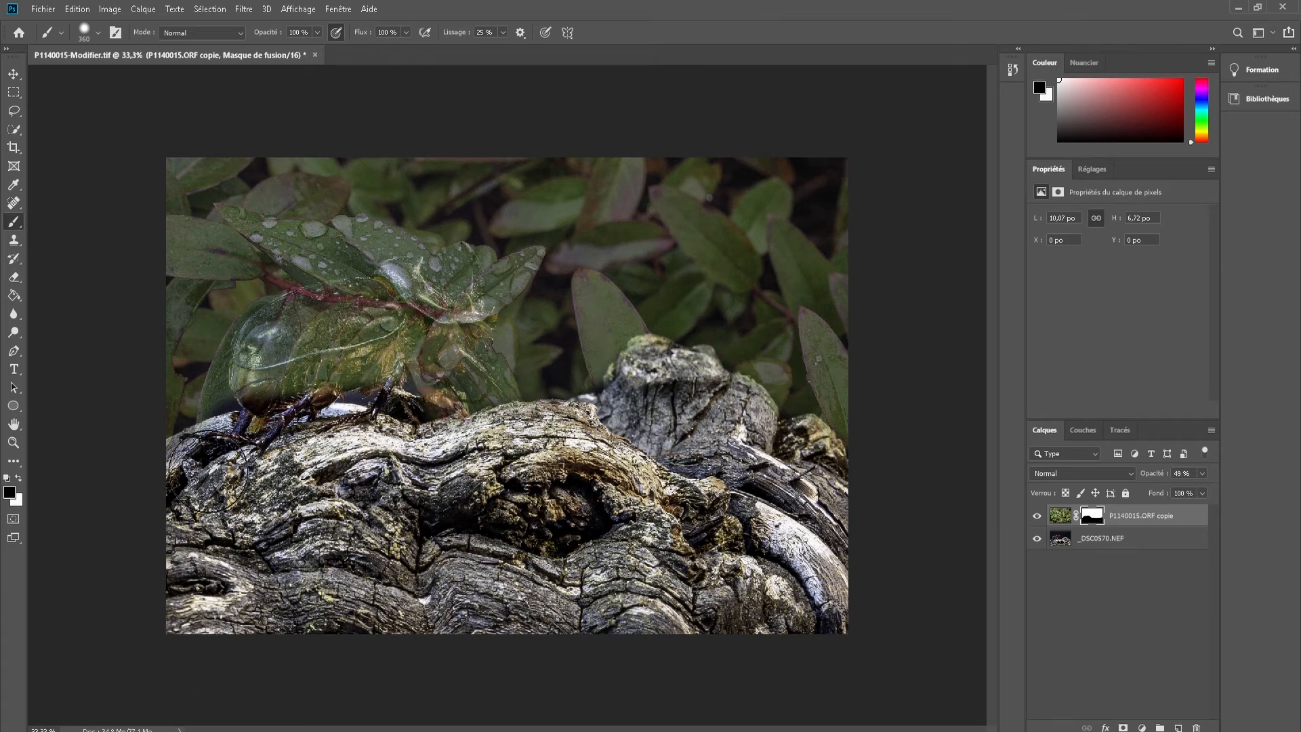
{"action": "mouse_move", "coordinate": [305, 467]}
{"action": "left_mouse_down"}
{"action": "mouse_move", "coordinate": [273, 338]}
{"action": "mouse_move", "coordinate": [267, 376]}
{"action": "mouse_move", "coordinate": [287, 447]}
{"action": "mouse_move", "coordinate": [299, 416]}
{"action": "mouse_move", "coordinate": [267, 457]}
{"action": "mouse_move", "coordinate": [365, 379]}
{"action": "mouse_move", "coordinate": [364, 416]}
{"action": "mouse_move", "coordinate": [383, 378]}
{"action": "mouse_move", "coordinate": [430, 447]}
{"action": "mouse_move", "coordinate": [409, 438]}
{"action": "mouse_move", "coordinate": [358, 316]}
{"action": "mouse_move", "coordinate": [321, 318]}
{"action": "mouse_move", "coordinate": [267, 362]}
{"action": "mouse_move", "coordinate": [365, 321]}
{"action": "mouse_move", "coordinate": [345, 411]}
{"action": "mouse_move", "coordinate": [391, 475]}
{"action": "left_mouse_up"}
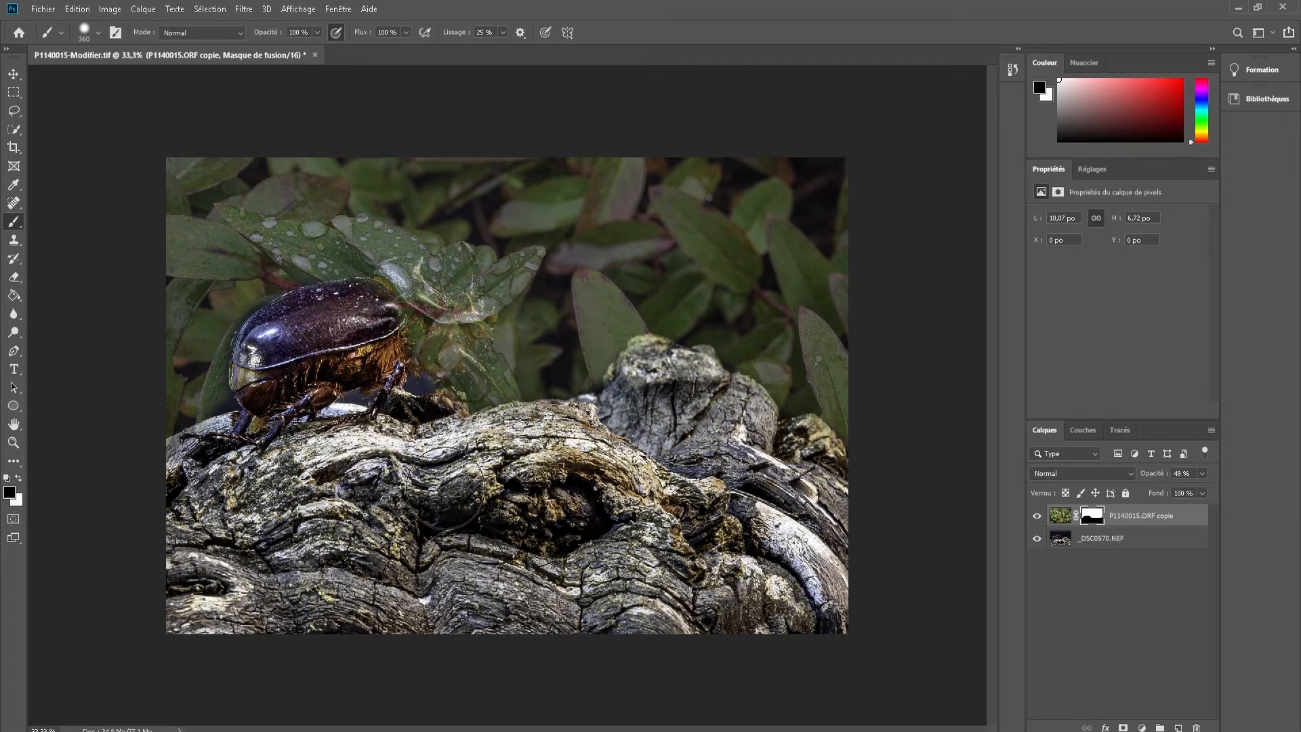
Step: Reduce the leaf layer's opacity to 27% and paint its mask with a smaller brush over the beetle's head, horn and front legs
{"action": "left_click", "coordinate": [1204, 475]}
{"action": "left_click_drag", "start_coordinate": [1189, 487], "coordinate": [1164, 492]}
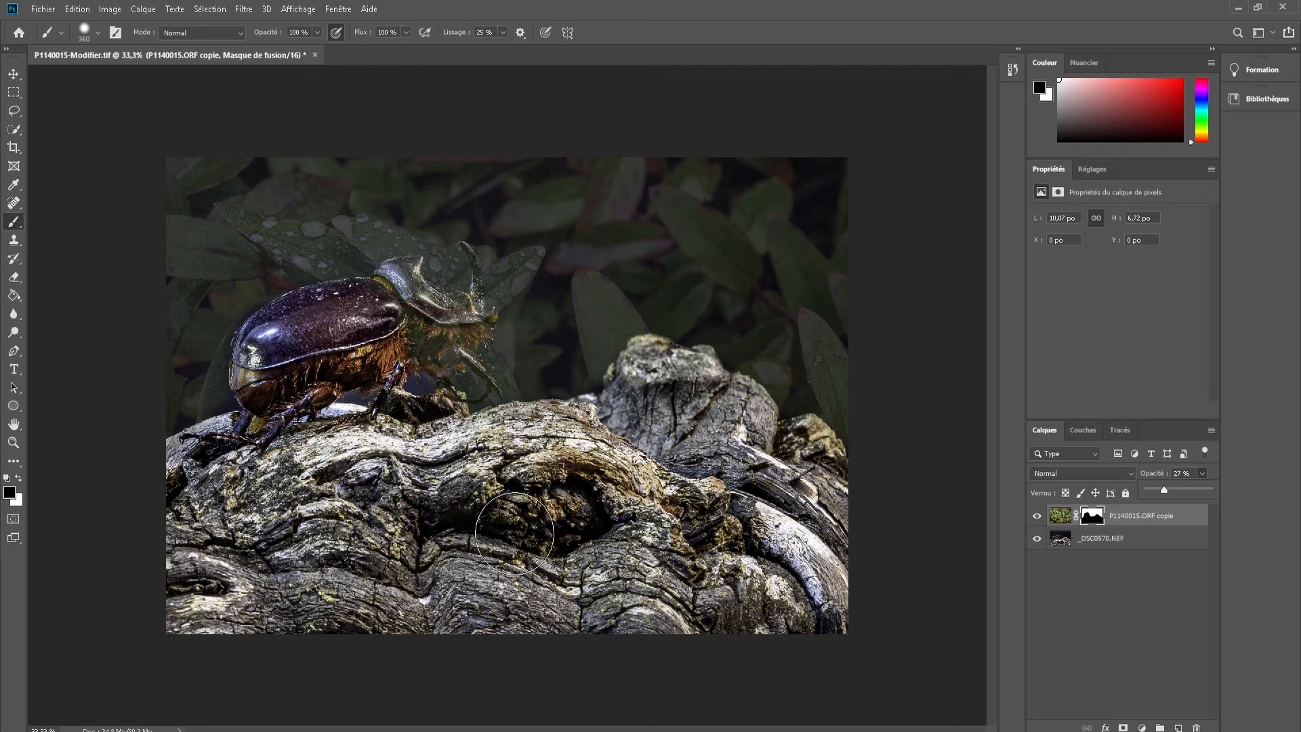
{"action": "left_click_drag", "start_coordinate": [446, 519], "coordinate": [417, 523], "text": "alt"}
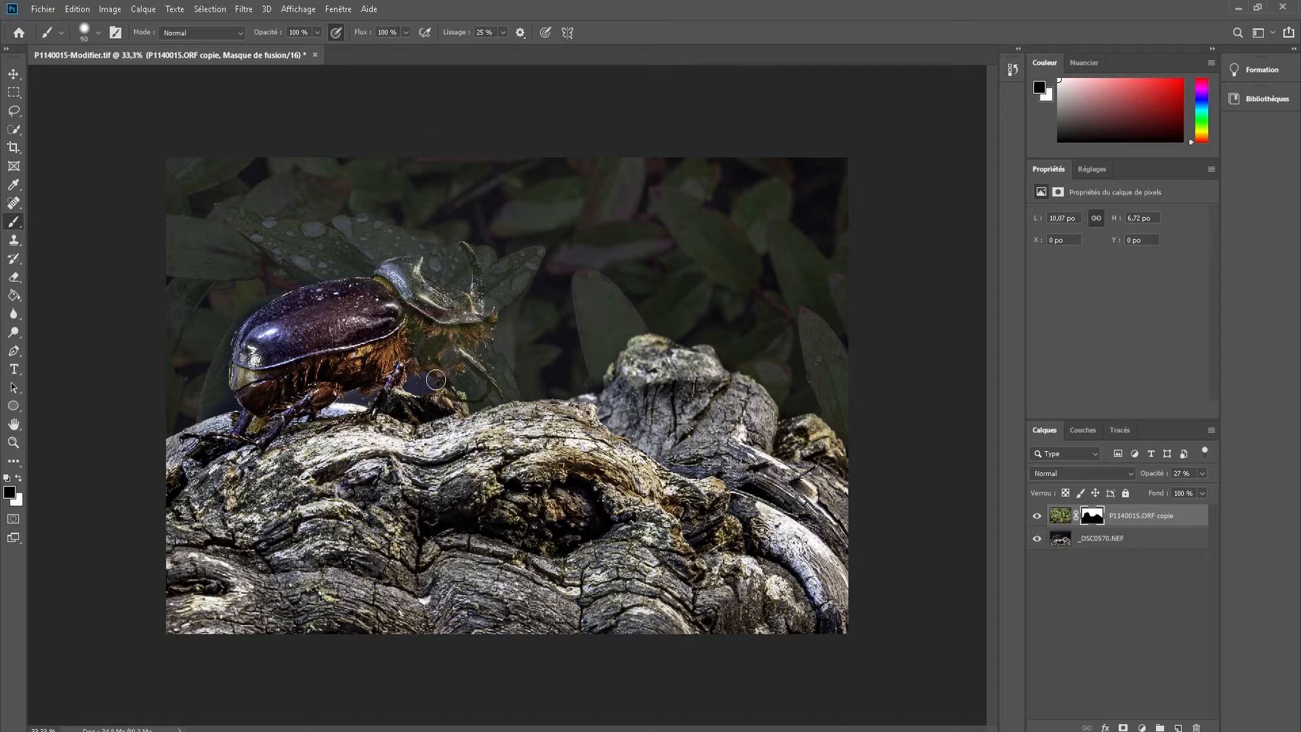
{"action": "mouse_move", "coordinate": [401, 269]}
{"action": "left_mouse_down"}
{"action": "mouse_move", "coordinate": [411, 262]}
{"action": "mouse_move", "coordinate": [428, 302]}
{"action": "mouse_move", "coordinate": [469, 308]}
{"action": "mouse_move", "coordinate": [415, 283]}
{"action": "mouse_move", "coordinate": [408, 264]}
{"action": "mouse_move", "coordinate": [392, 277]}
{"action": "mouse_move", "coordinate": [403, 301]}
{"action": "mouse_move", "coordinate": [478, 335]}
{"action": "mouse_move", "coordinate": [478, 308]}
{"action": "mouse_move", "coordinate": [554, 308]}
{"action": "mouse_move", "coordinate": [478, 283]}
{"action": "mouse_move", "coordinate": [464, 245]}
{"action": "left_mouse_up"}
{"action": "mouse_move", "coordinate": [488, 322]}
{"action": "left_mouse_down"}
{"action": "mouse_move", "coordinate": [462, 345]}
{"action": "mouse_move", "coordinate": [499, 392]}
{"action": "mouse_move", "coordinate": [474, 354]}
{"action": "mouse_move", "coordinate": [433, 372]}
{"action": "mouse_move", "coordinate": [416, 340]}
{"action": "mouse_move", "coordinate": [457, 357]}
{"action": "mouse_move", "coordinate": [425, 326]}
{"action": "mouse_move", "coordinate": [409, 338]}
{"action": "mouse_move", "coordinate": [428, 335]}
{"action": "mouse_move", "coordinate": [436, 353]}
{"action": "mouse_move", "coordinate": [420, 334]}
{"action": "mouse_move", "coordinate": [366, 355]}
{"action": "left_mouse_up"}
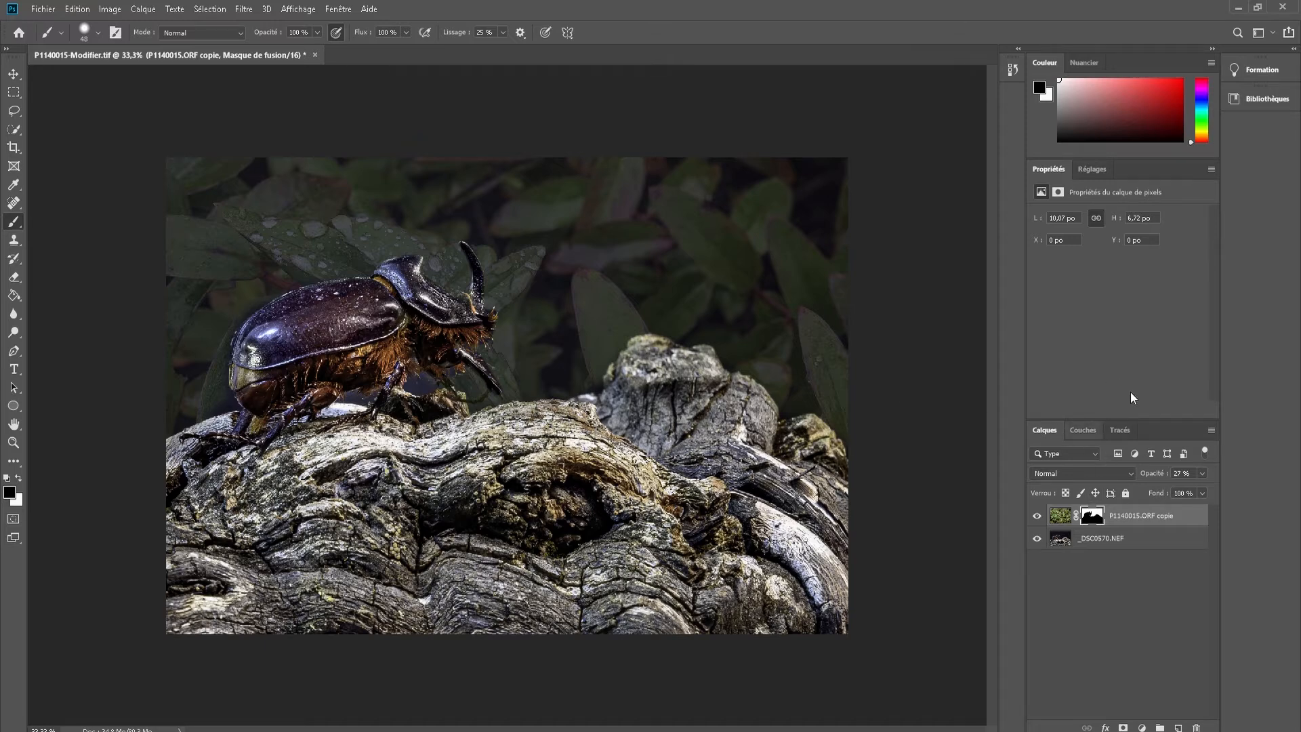
Step: Set the leaf layer's opacity to 100%
{"action": "left_click", "coordinate": [1202, 474]}
{"action": "left_click_drag", "start_coordinate": [1161, 489], "coordinate": [1229, 495]}
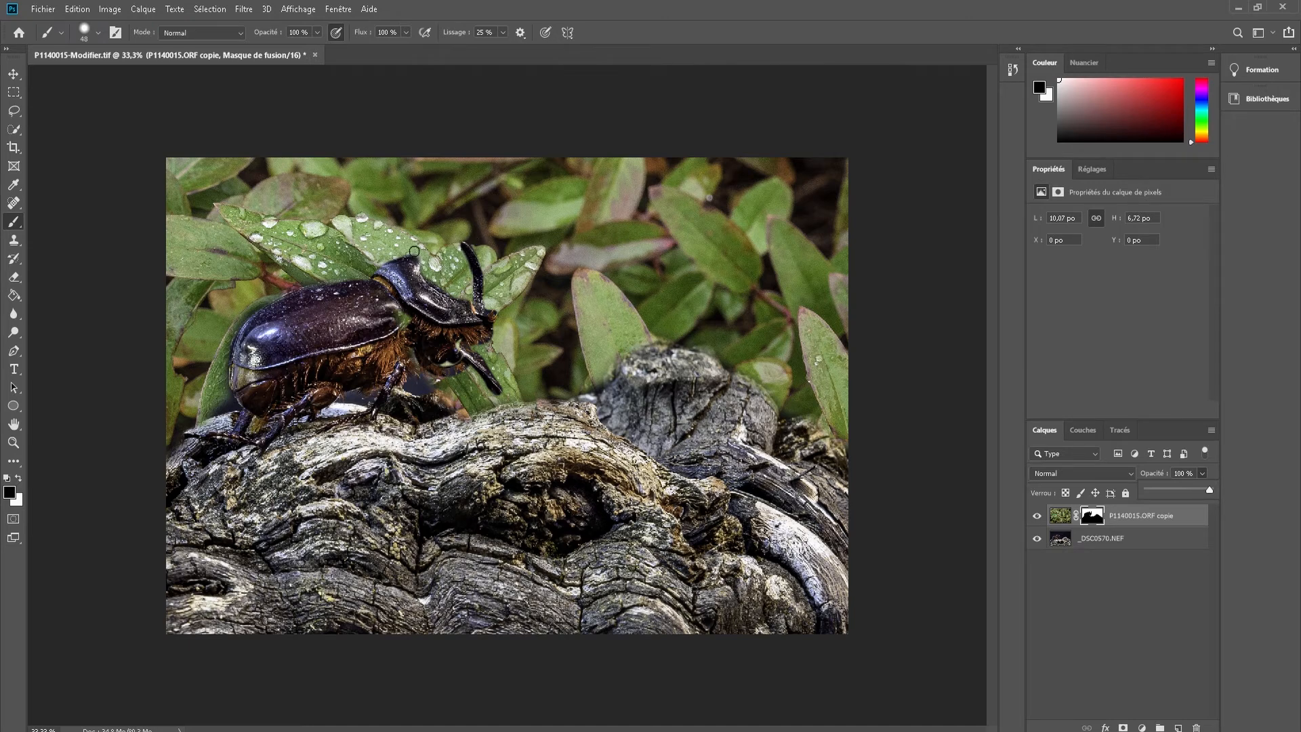
Step: Paint a black stroke on the mask above the beetle's head, and restore the leaves there and around the horn with white
{"action": "left_click_drag", "start_coordinate": [405, 250], "coordinate": [428, 250]}
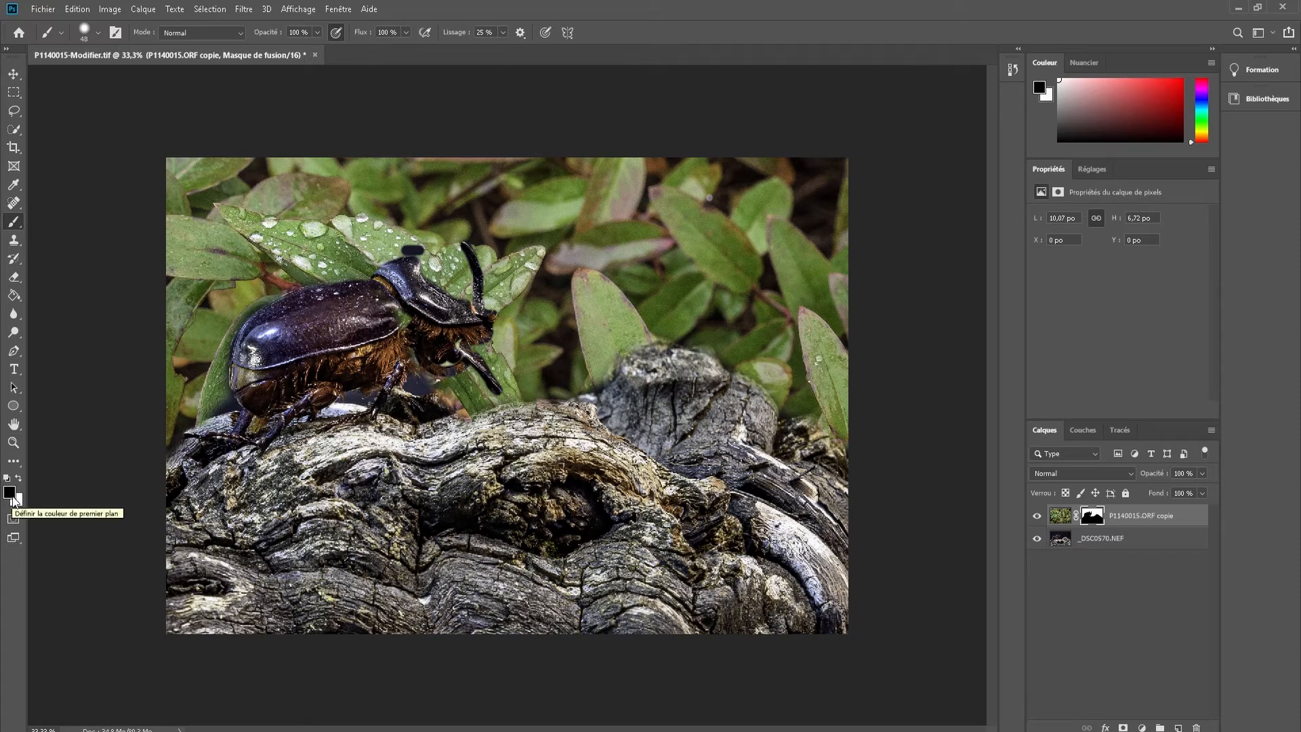
{"action": "left_click", "coordinate": [17, 502]}
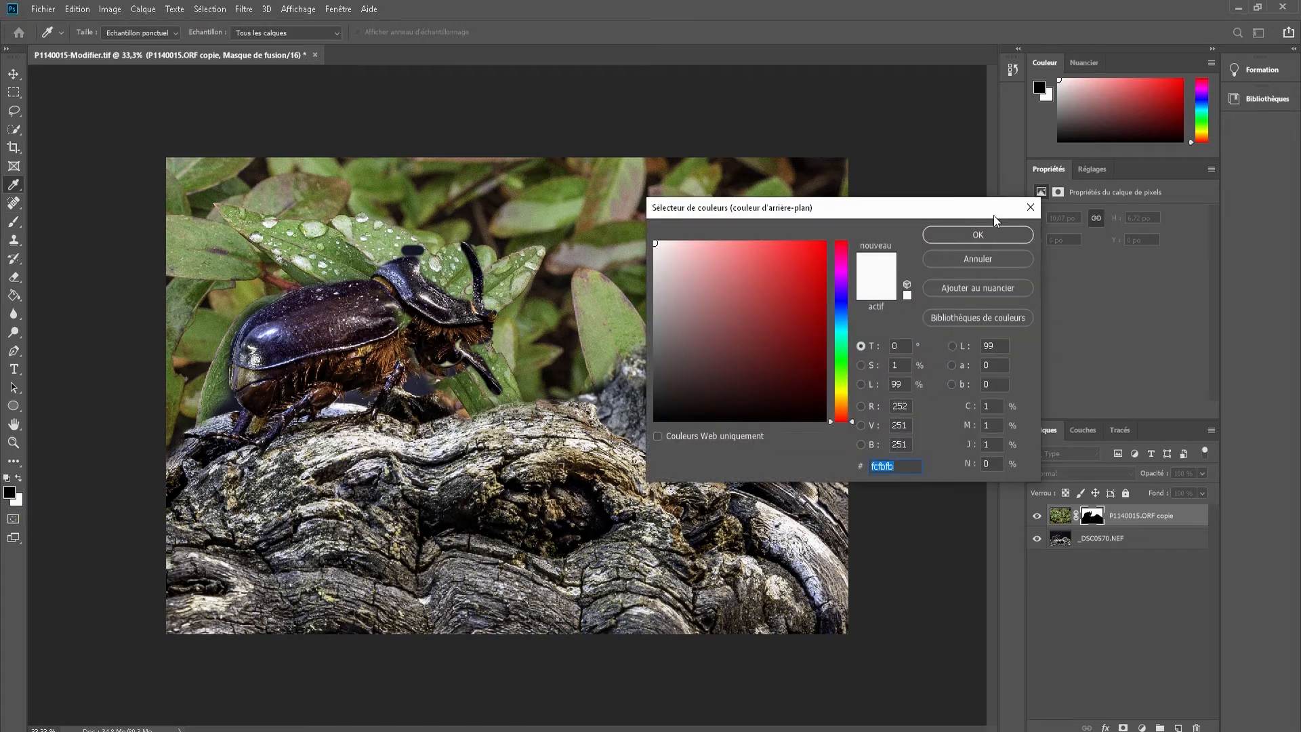
{"action": "left_click", "coordinate": [1029, 209]}
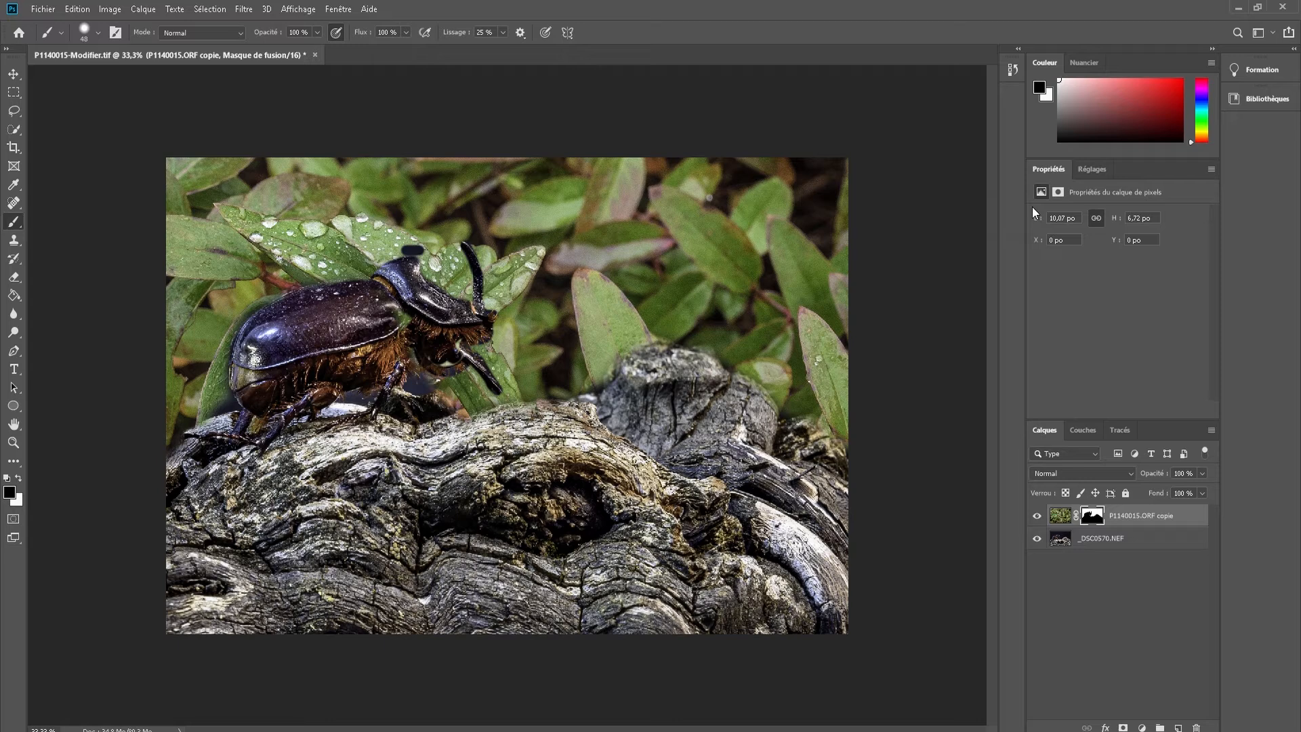
{"action": "key", "text": "x"}
{"action": "mouse_move", "coordinate": [403, 247]}
{"action": "left_mouse_down"}
{"action": "mouse_move", "coordinate": [423, 249]}
{"action": "mouse_move", "coordinate": [403, 250]}
{"action": "left_mouse_up"}
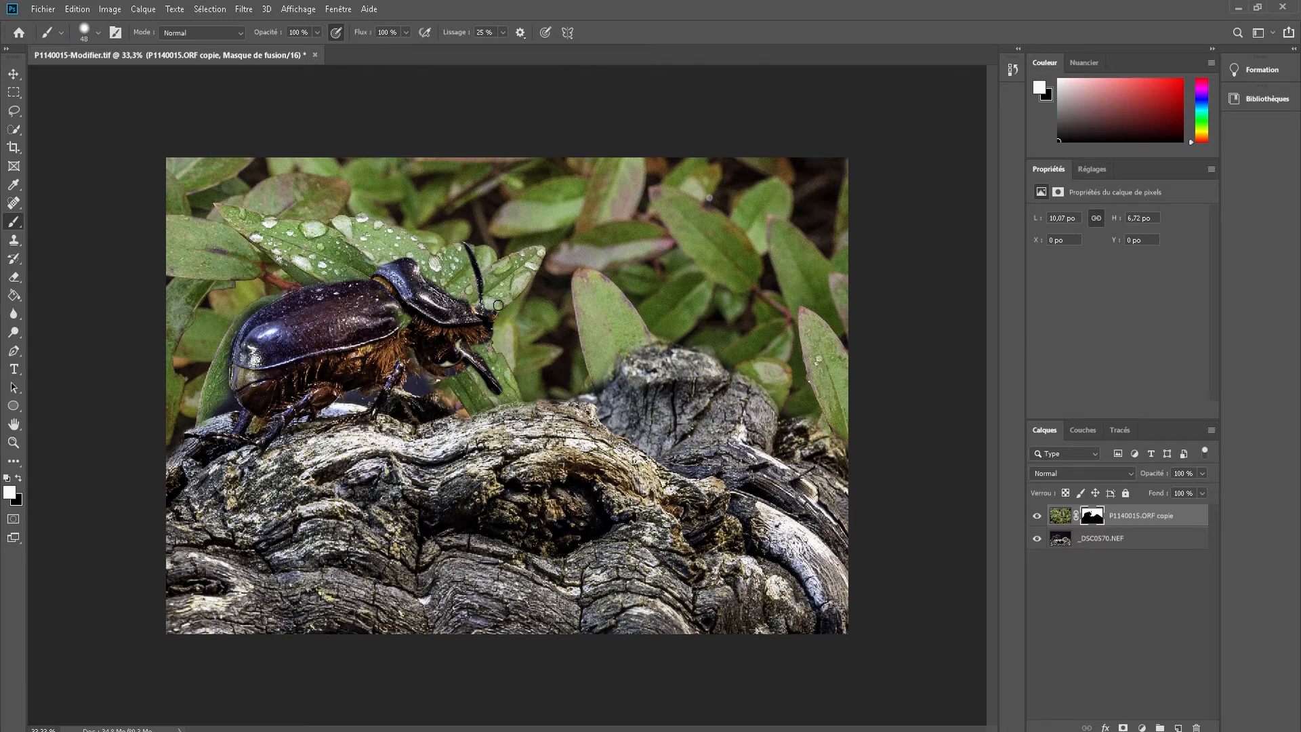
Step: With a 24 px brush, paint the mask white in the gaps between the beetle's legs and black along its horn
{"action": "key", "text": "x"}
{"action": "left_click_drag", "start_coordinate": [514, 260], "coordinate": [510, 262]}
{"action": "key", "text": "alt"}
{"action": "key", "text": "alt"}
{"action": "key", "text": "x"}
{"action": "left_click_drag", "start_coordinate": [349, 397], "coordinate": [360, 399]}
{"action": "left_click_drag", "start_coordinate": [337, 398], "coordinate": [368, 406]}
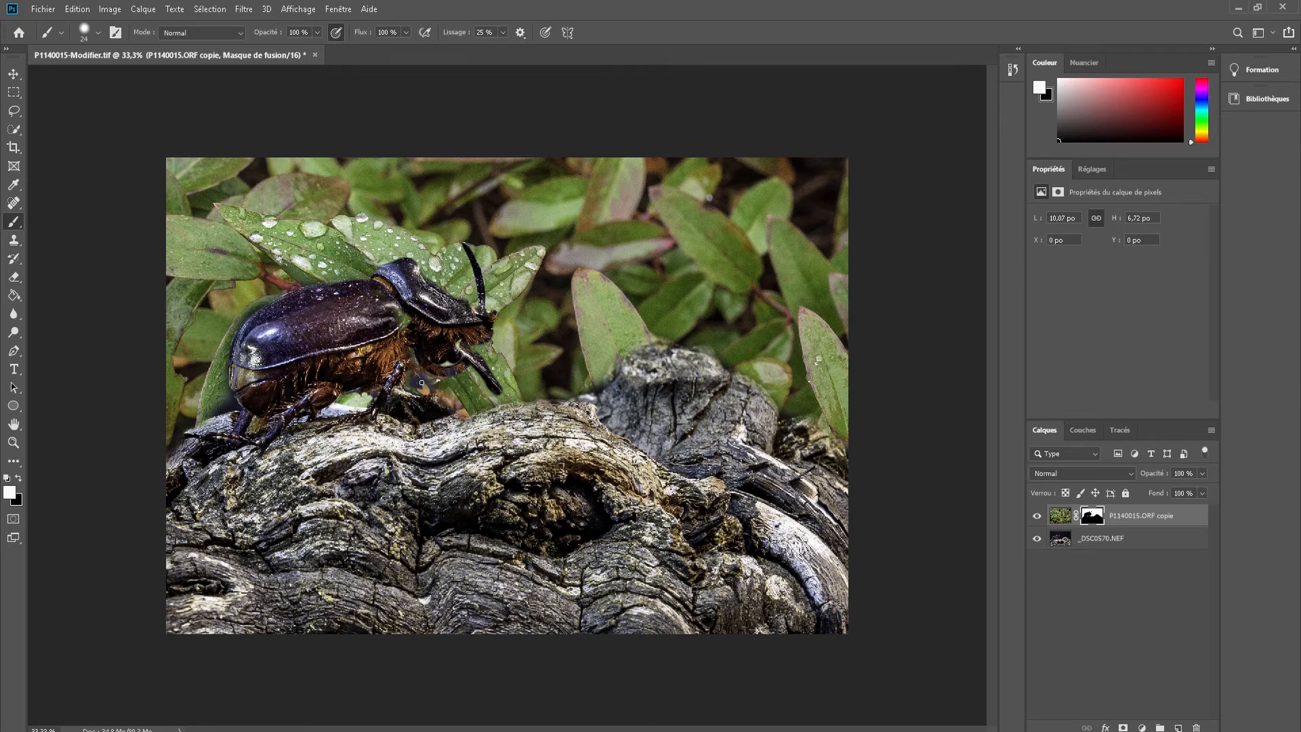
{"action": "left_click_drag", "start_coordinate": [421, 382], "coordinate": [411, 376]}
{"action": "mouse_move", "coordinate": [426, 401]}
{"action": "left_mouse_down"}
{"action": "mouse_move", "coordinate": [435, 409]}
{"action": "mouse_move", "coordinate": [414, 410]}
{"action": "mouse_move", "coordinate": [427, 414]}
{"action": "mouse_move", "coordinate": [425, 401]}
{"action": "mouse_move", "coordinate": [450, 415]}
{"action": "mouse_move", "coordinate": [412, 405]}
{"action": "left_mouse_up"}
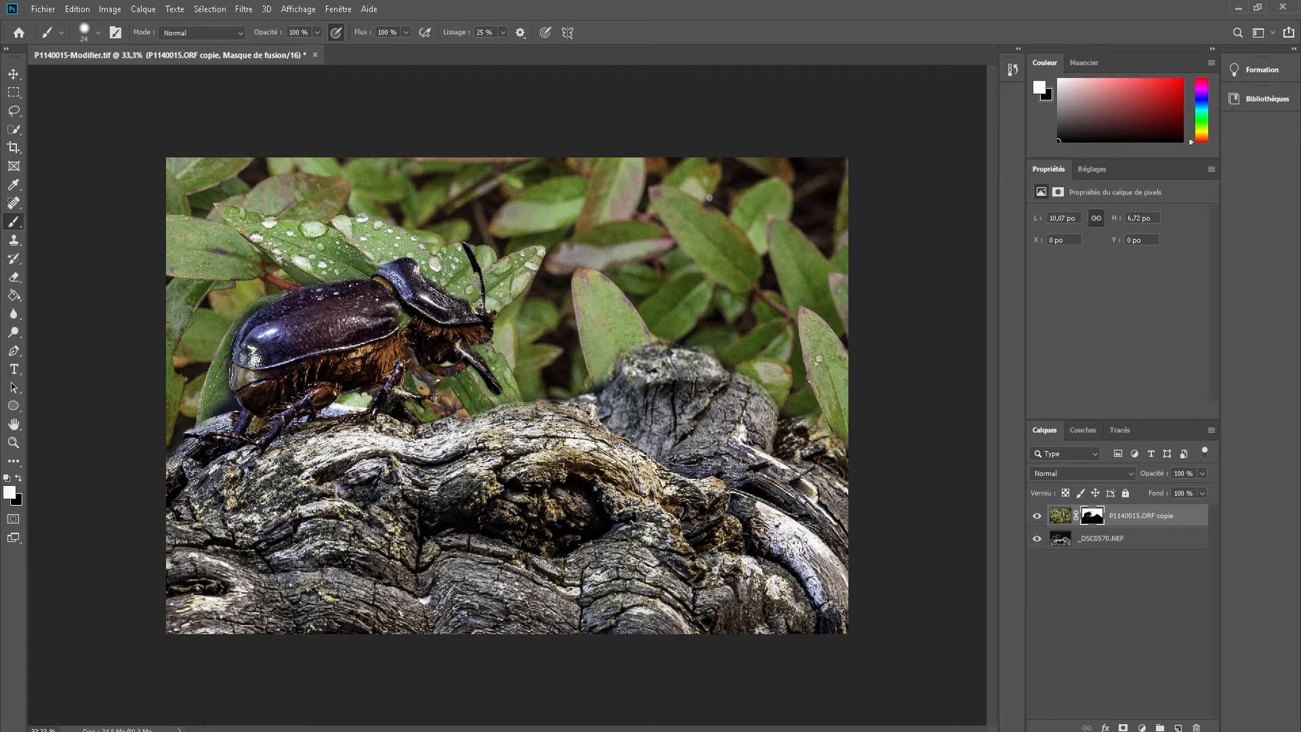
{"action": "key", "text": "x"}
{"action": "left_click_drag", "start_coordinate": [476, 271], "coordinate": [481, 315]}
Step: Apply a Gaussian Blur with a 23.5 pixel radius to the leaf layer's image
{"action": "left_click", "coordinate": [1061, 518]}
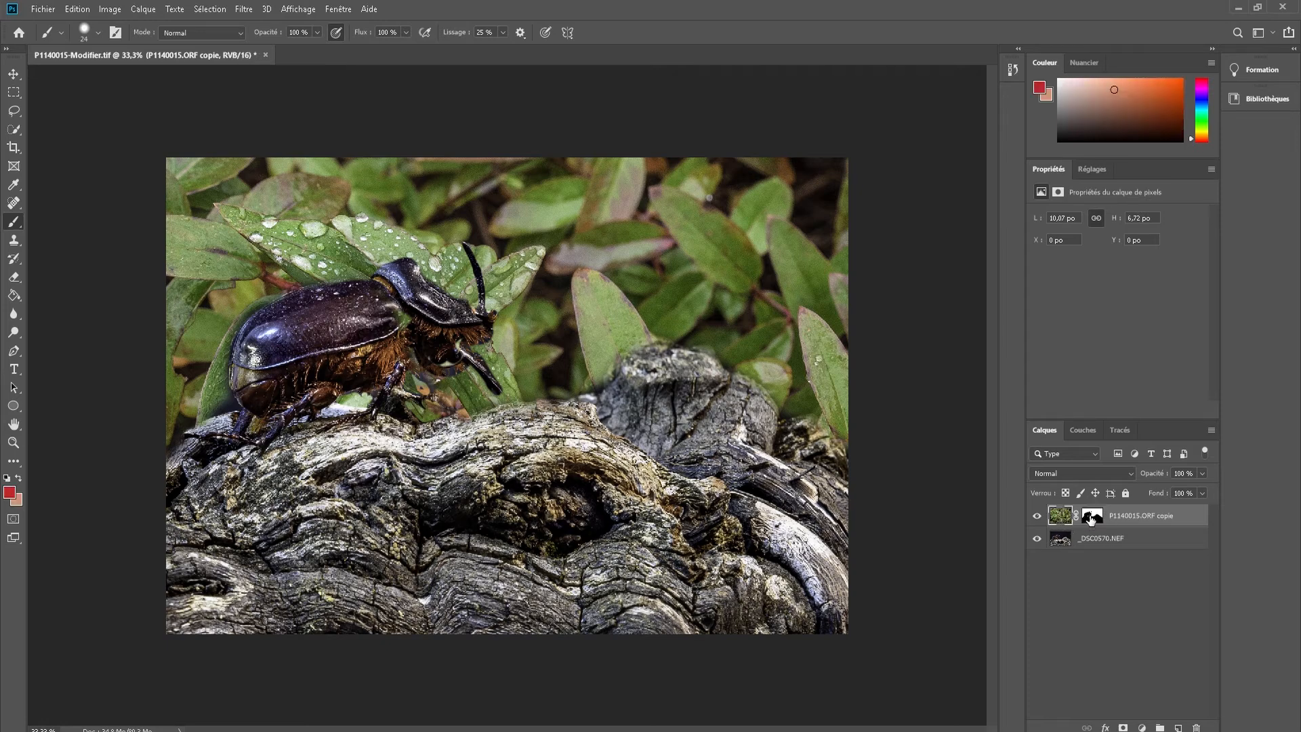
{"action": "left_click", "coordinate": [1091, 517]}
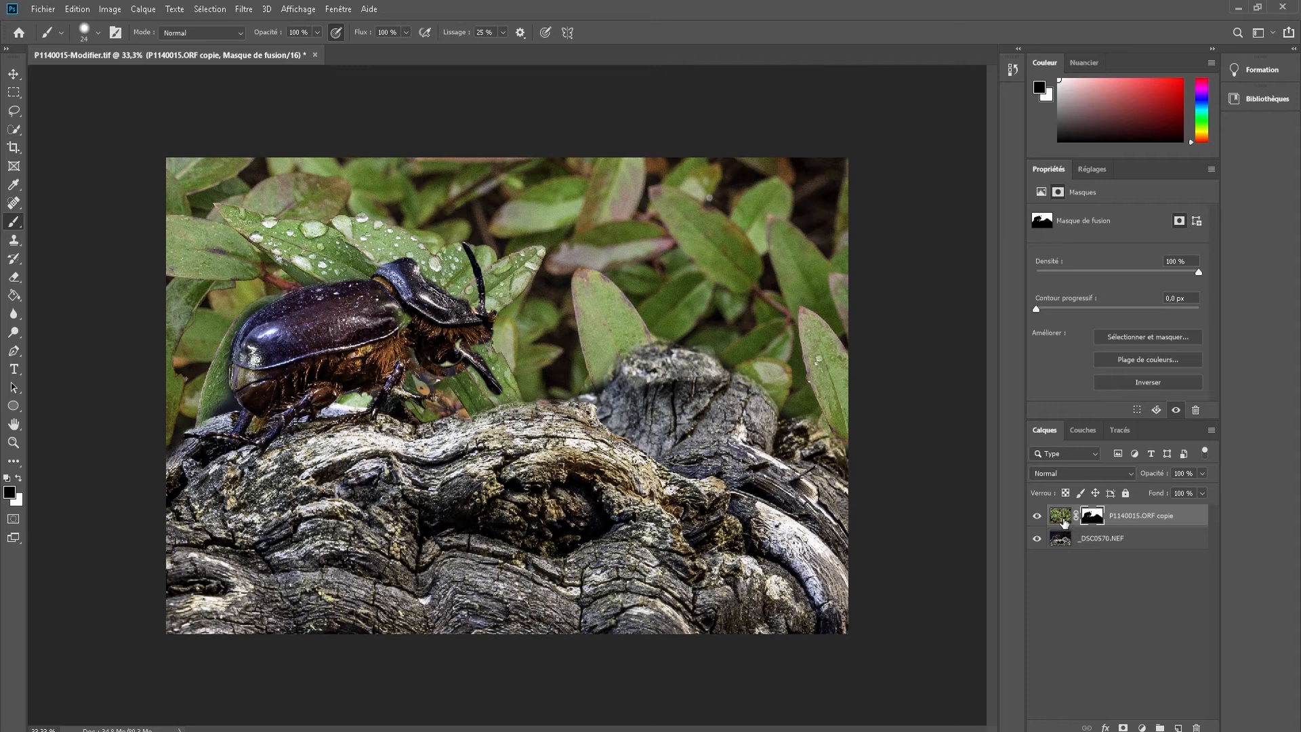
{"action": "left_click", "coordinate": [1061, 516]}
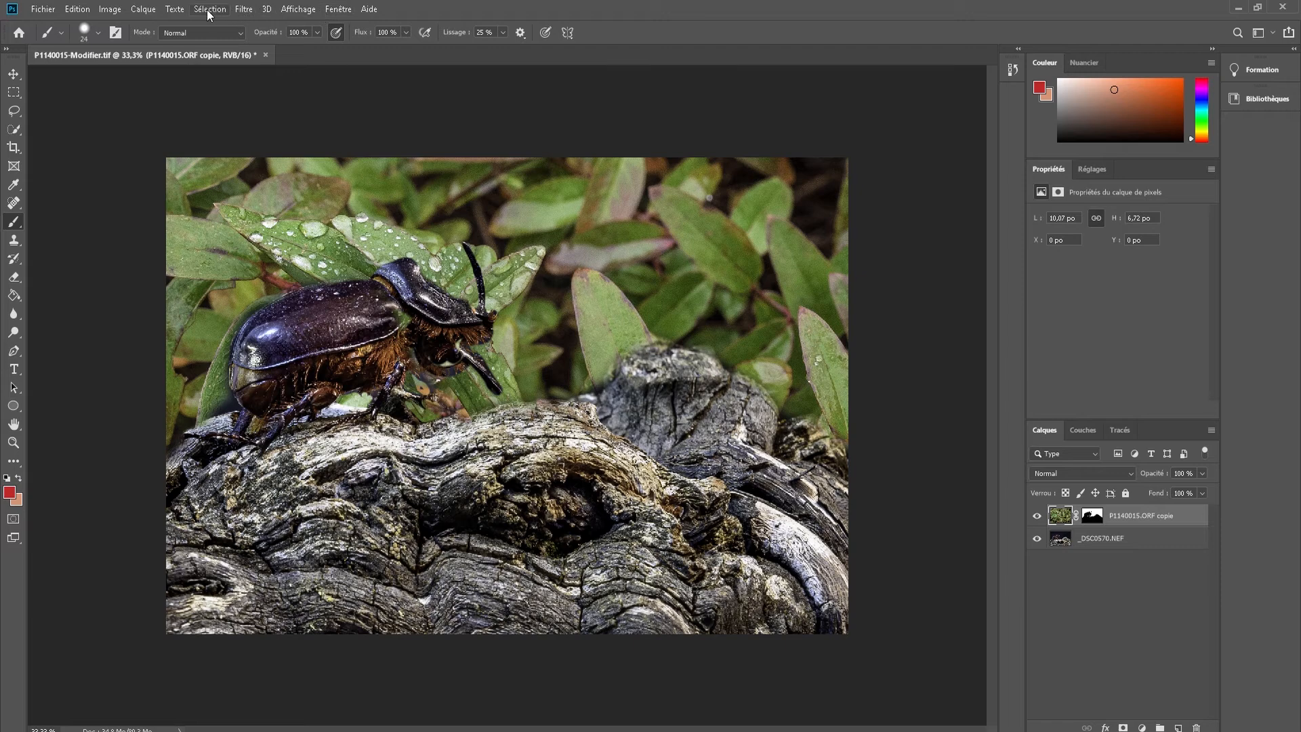
{"action": "left_click", "coordinate": [243, 9]}
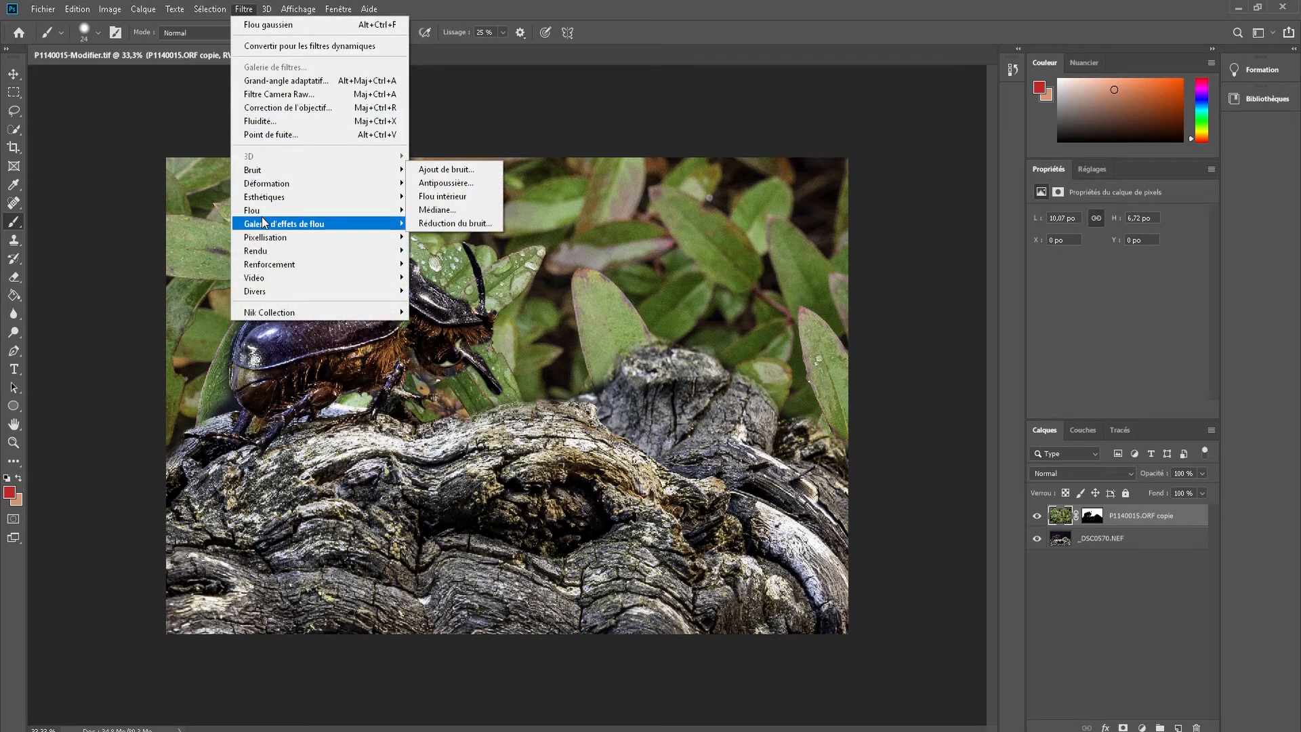
{"action": "mouse_move", "coordinate": [379, 211]}
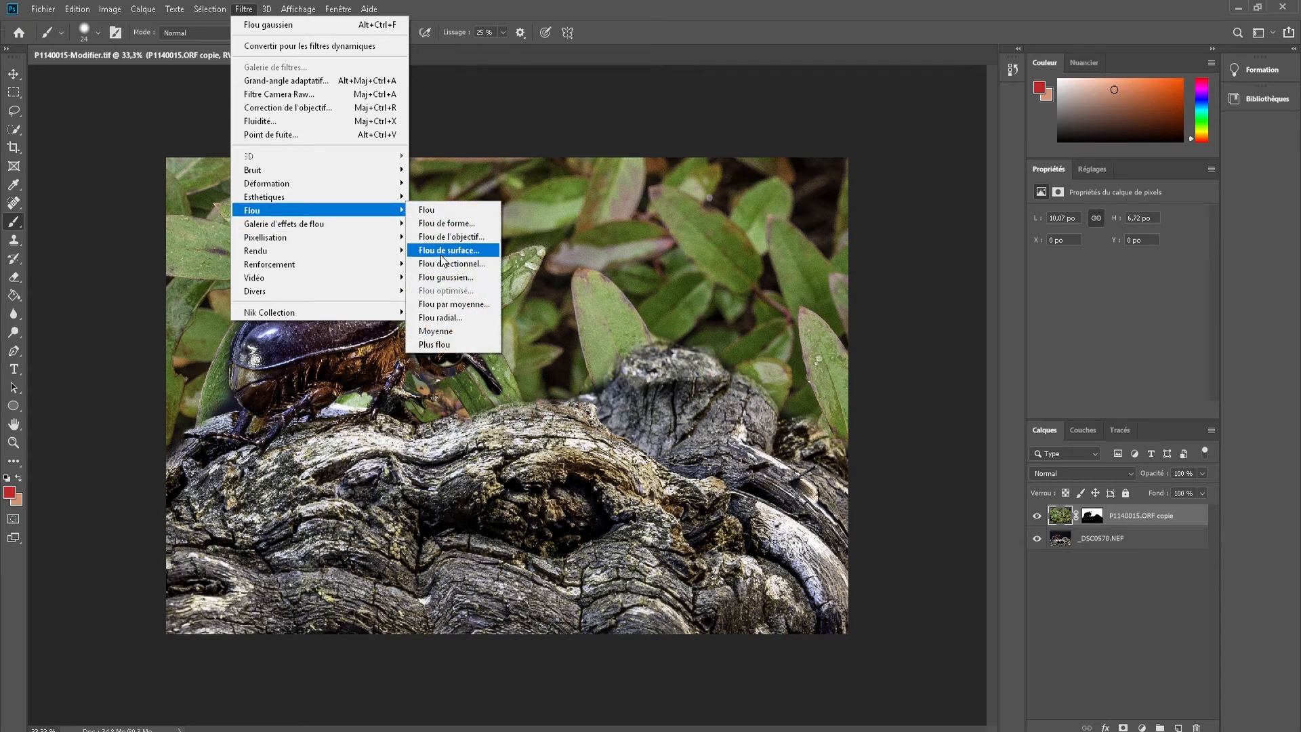
{"action": "left_click", "coordinate": [444, 278]}
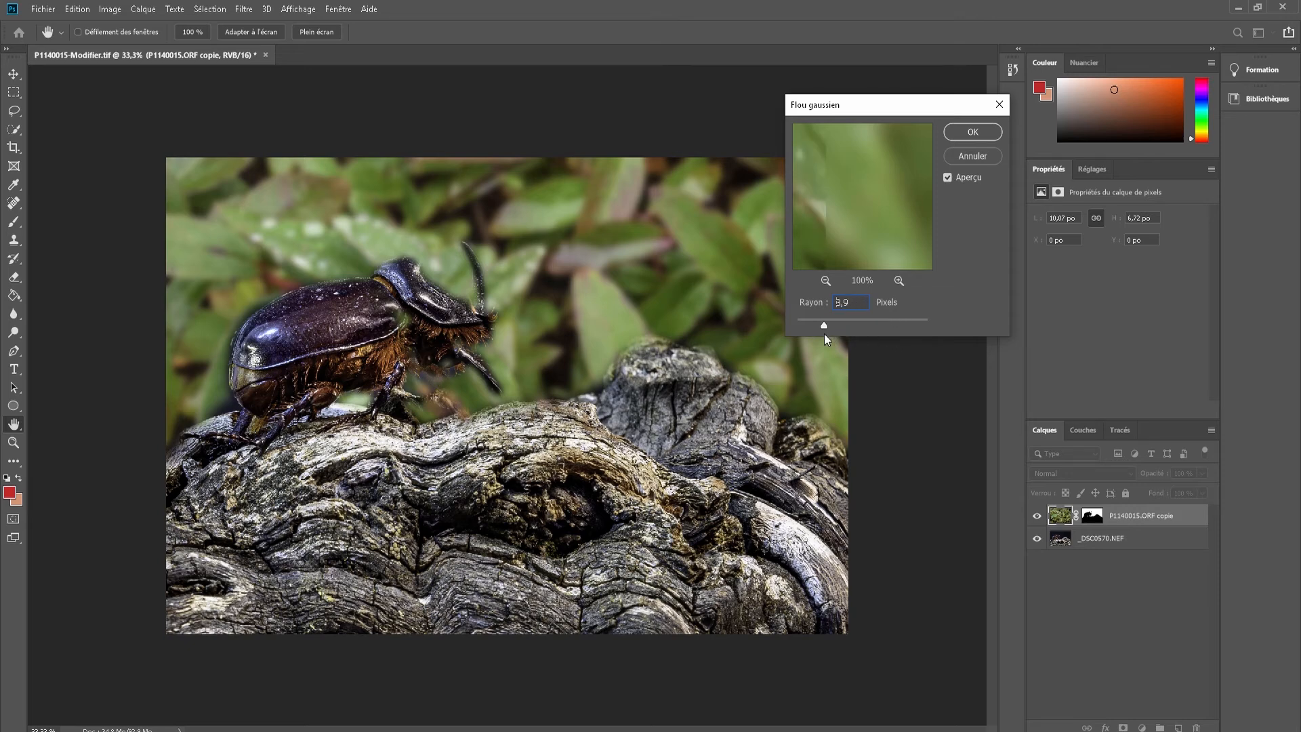
{"action": "left_click_drag", "start_coordinate": [825, 334], "coordinate": [884, 348]}
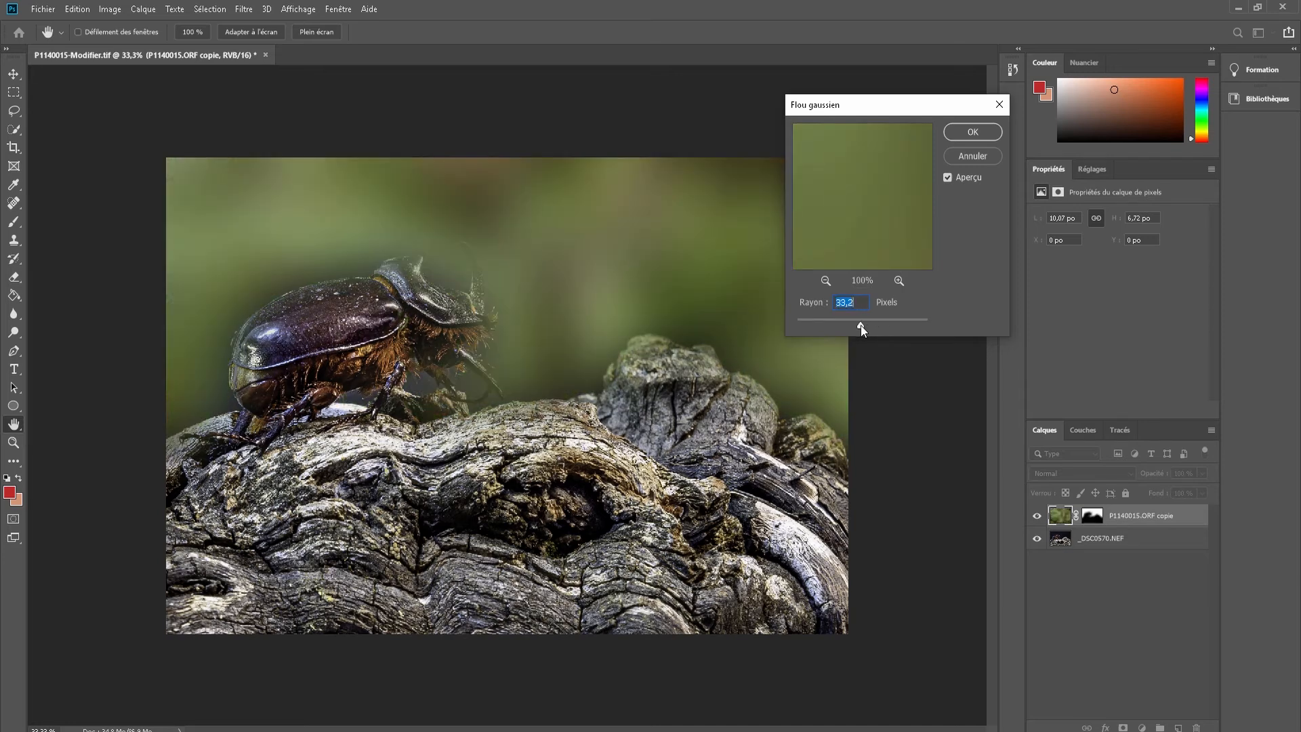
{"action": "left_click_drag", "start_coordinate": [861, 327], "coordinate": [857, 327]}
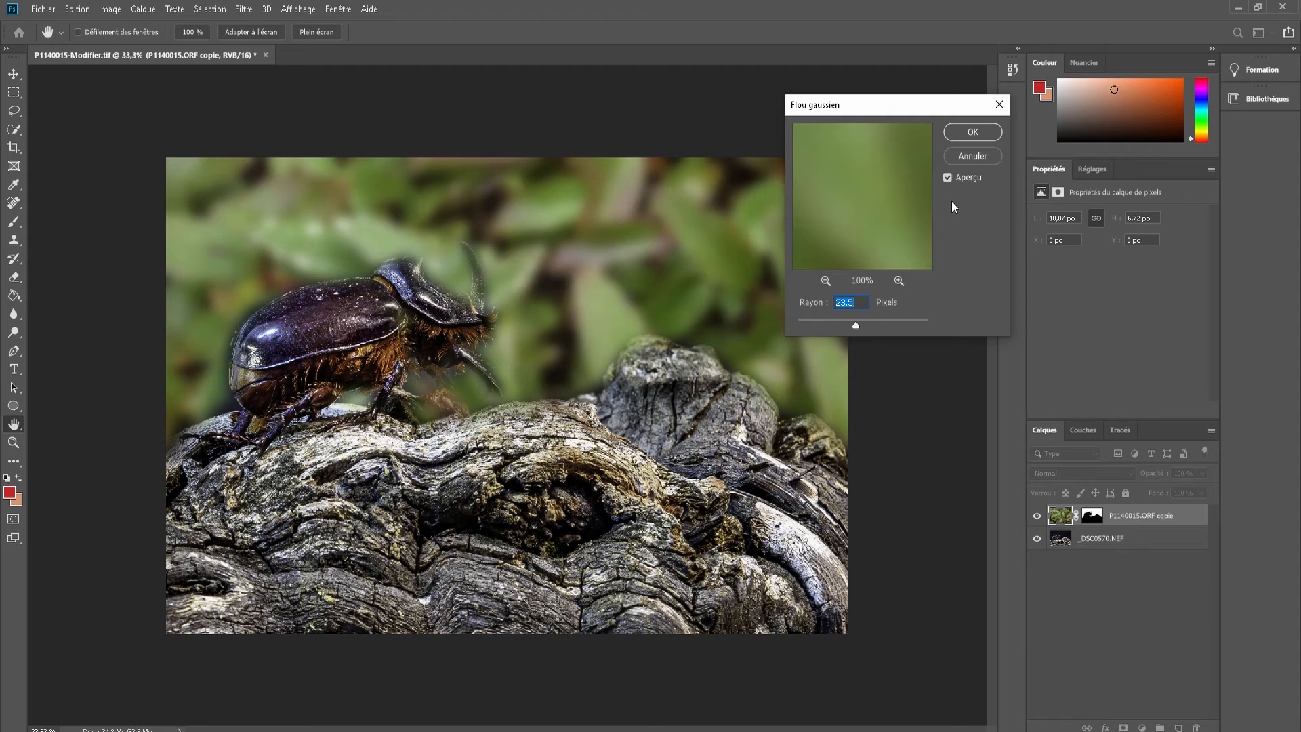
{"action": "left_click", "coordinate": [972, 133]}
Step: Paint black on the leaf layer's mask along the beetle's horn to sharpen its outline against the blurred leaves
{"action": "key", "text": "b"}
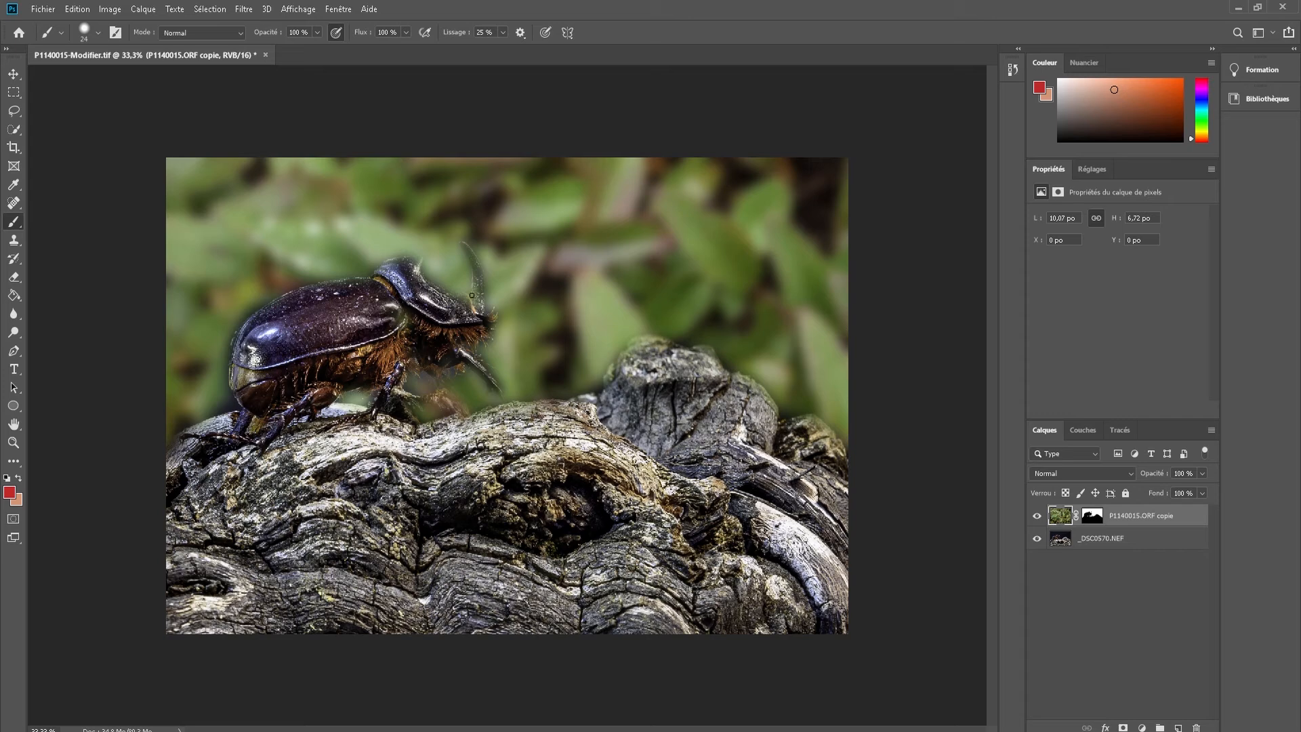
{"action": "left_click", "coordinate": [1092, 515]}
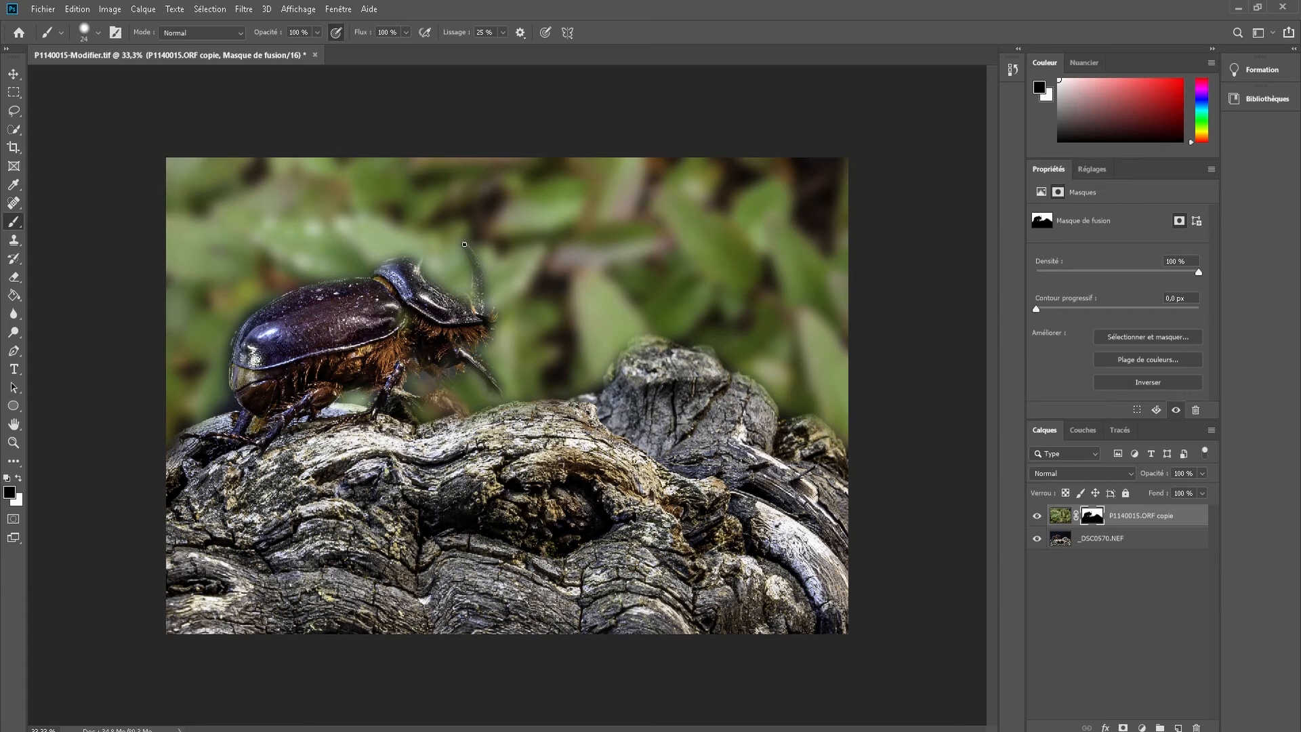
{"action": "mouse_move", "coordinate": [468, 251]}
{"action": "left_mouse_down"}
{"action": "mouse_move", "coordinate": [477, 309]}
{"action": "mouse_move", "coordinate": [473, 272]}
{"action": "mouse_move", "coordinate": [483, 298]}
{"action": "mouse_move", "coordinate": [481, 283]}
{"action": "left_mouse_up"}
{"action": "key", "text": "x"}
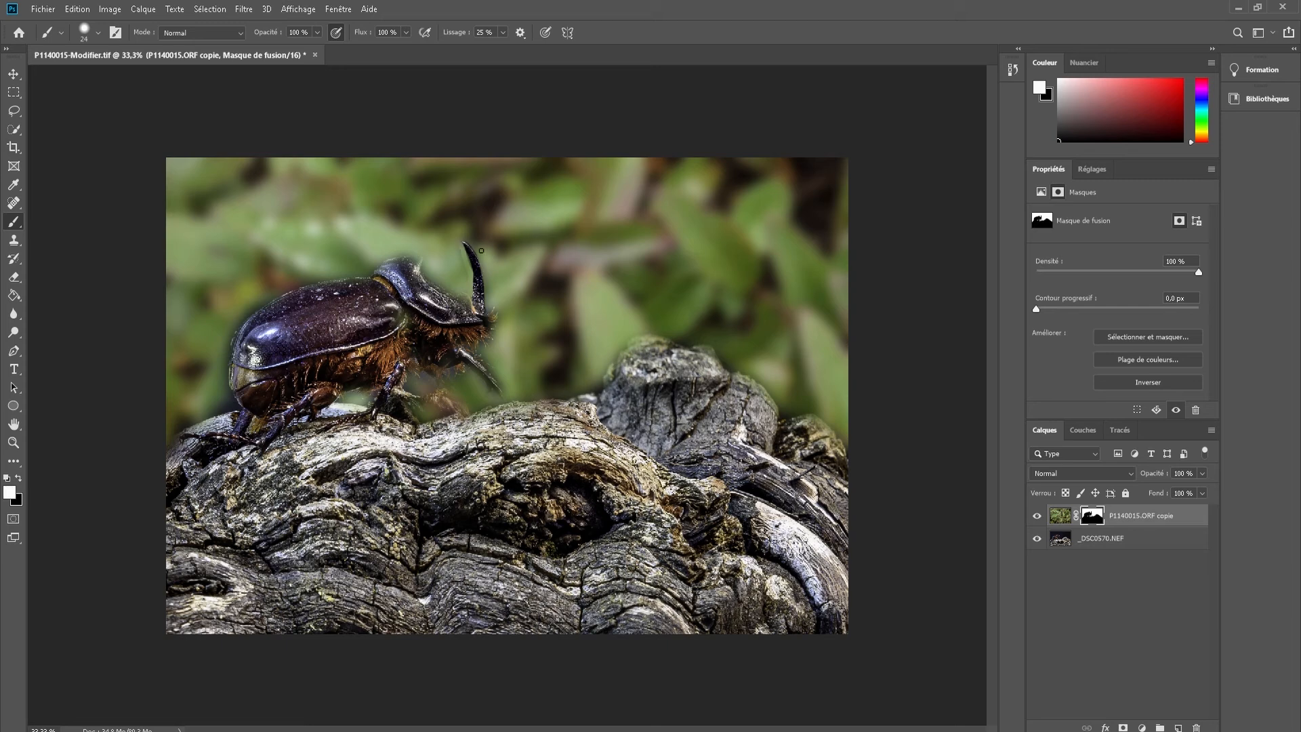
{"action": "key", "text": "x"}
{"action": "left_click_drag", "start_coordinate": [460, 246], "coordinate": [469, 266]}
{"action": "key", "text": "x"}
Step: Paint black on the mask along the top edge of the beetle's head
{"action": "key", "text": "x"}
{"action": "left_click_drag", "start_coordinate": [390, 260], "coordinate": [418, 260]}
{"action": "left_click_drag", "start_coordinate": [405, 259], "coordinate": [370, 278]}
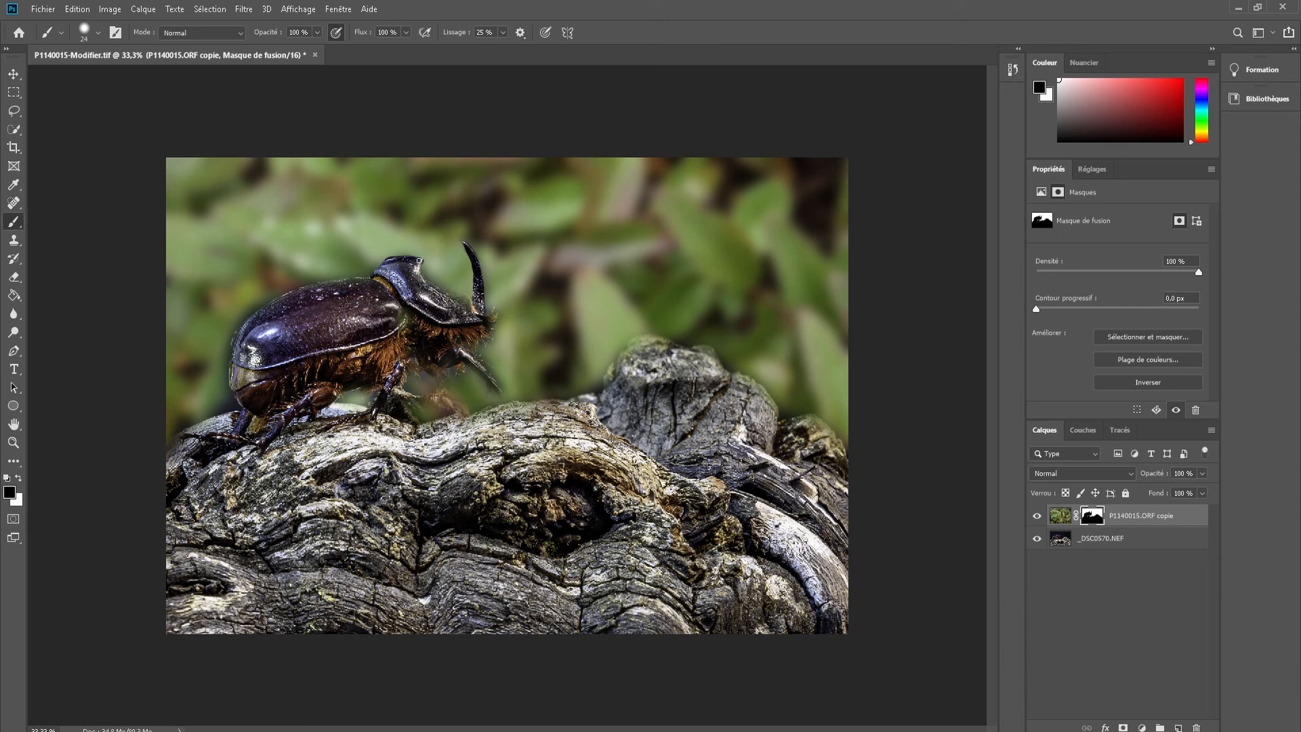
Step: Refine the mask along the top of the background stump, alternating between black and white paint
{"action": "key", "text": "x"}
{"action": "key", "text": "x"}
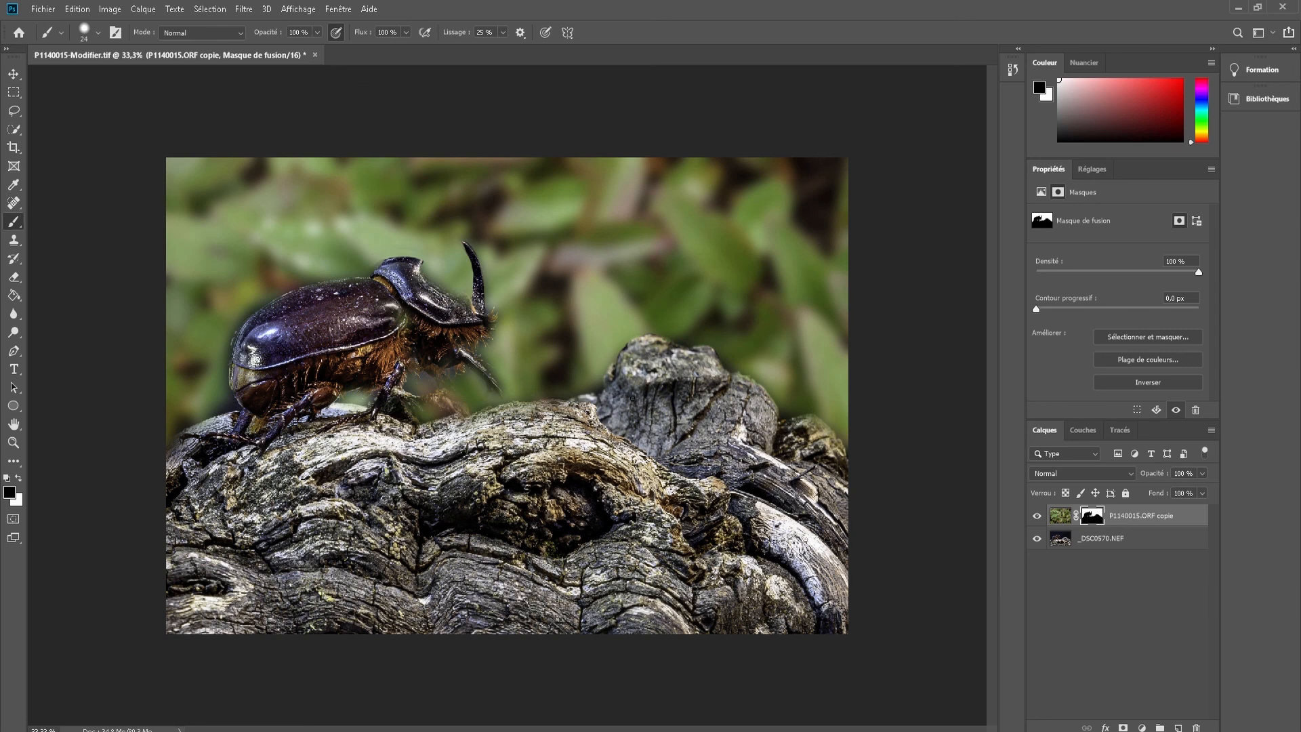
{"action": "key", "text": "x"}
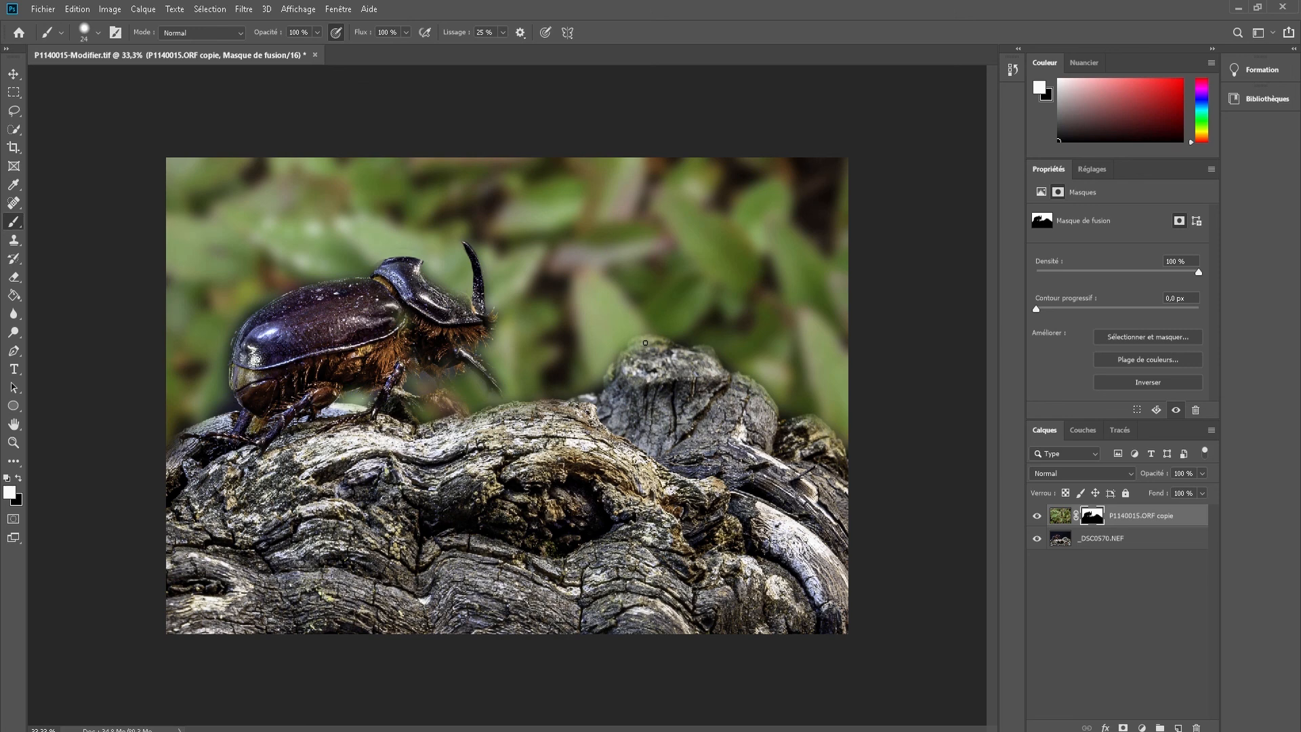
{"action": "key", "text": "x"}
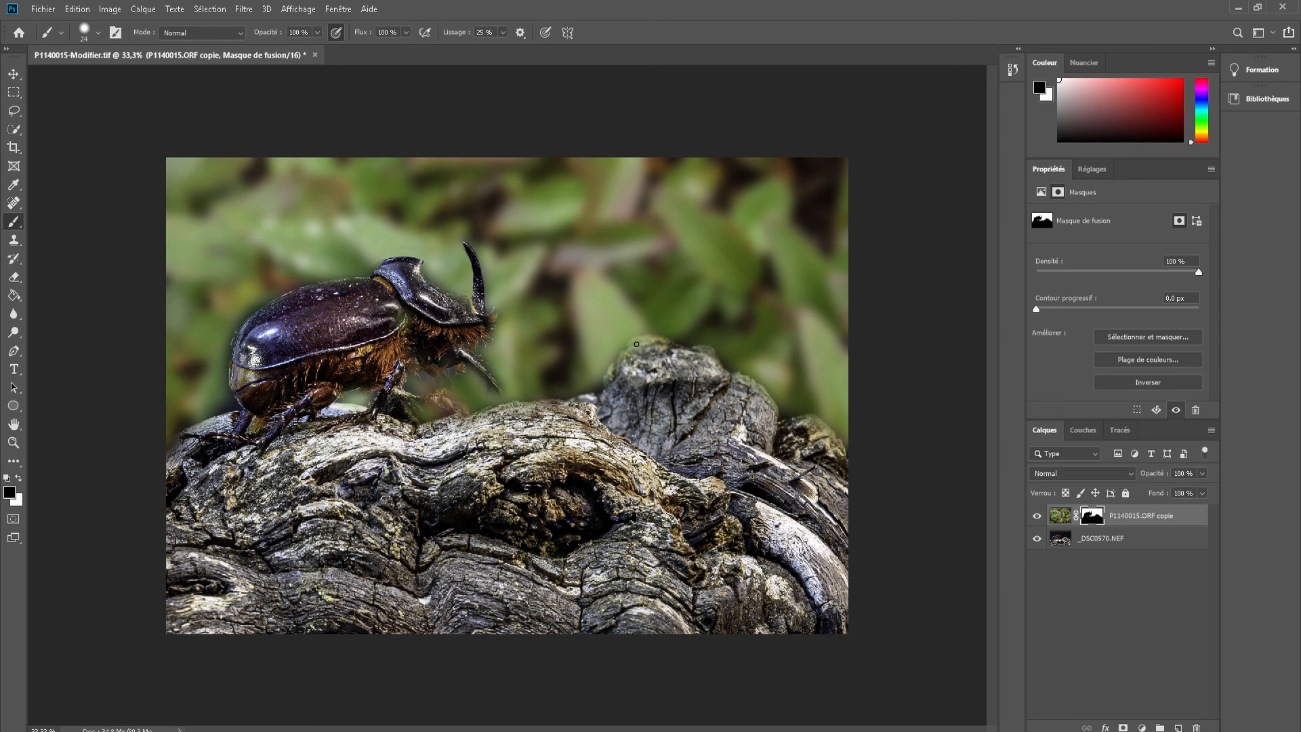